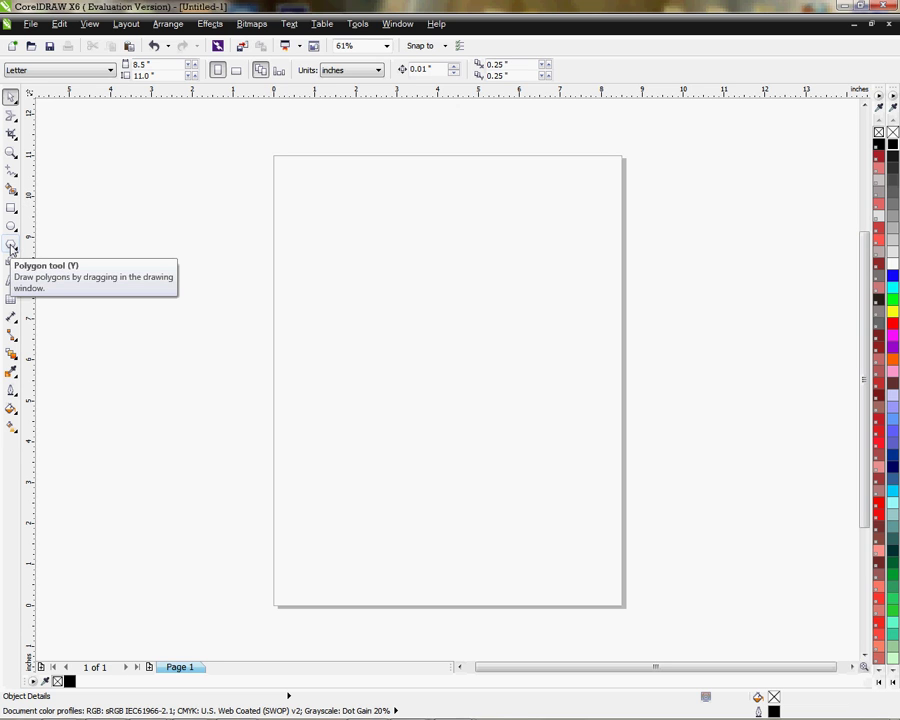
Draw a pentagon near the top of the page with navy fill and outline.
click(11, 245)
drag(338, 241, 591, 348)
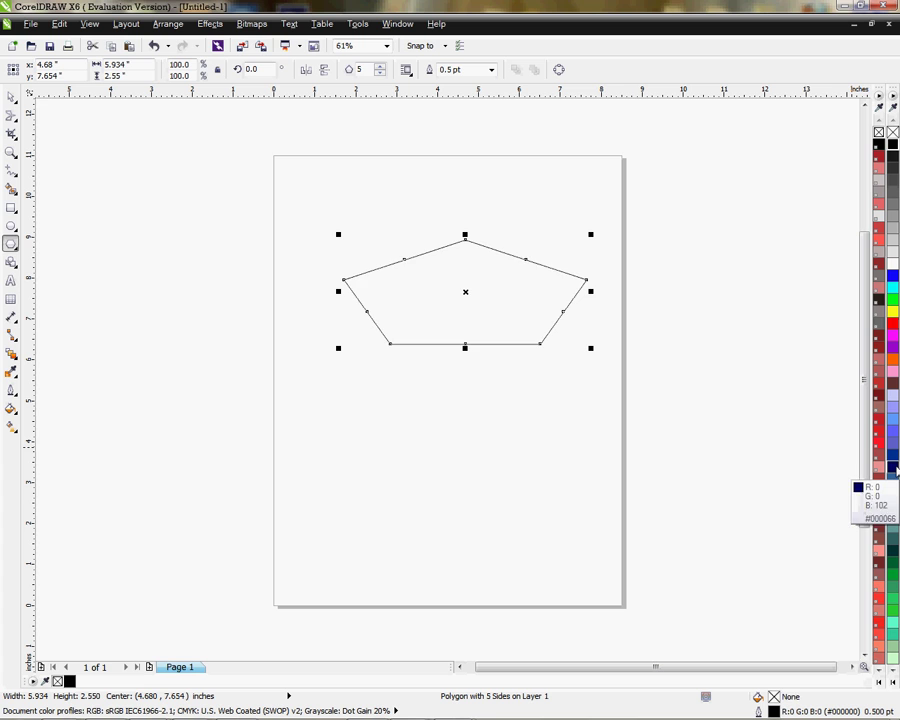
click(892, 471)
right_click(892, 471)
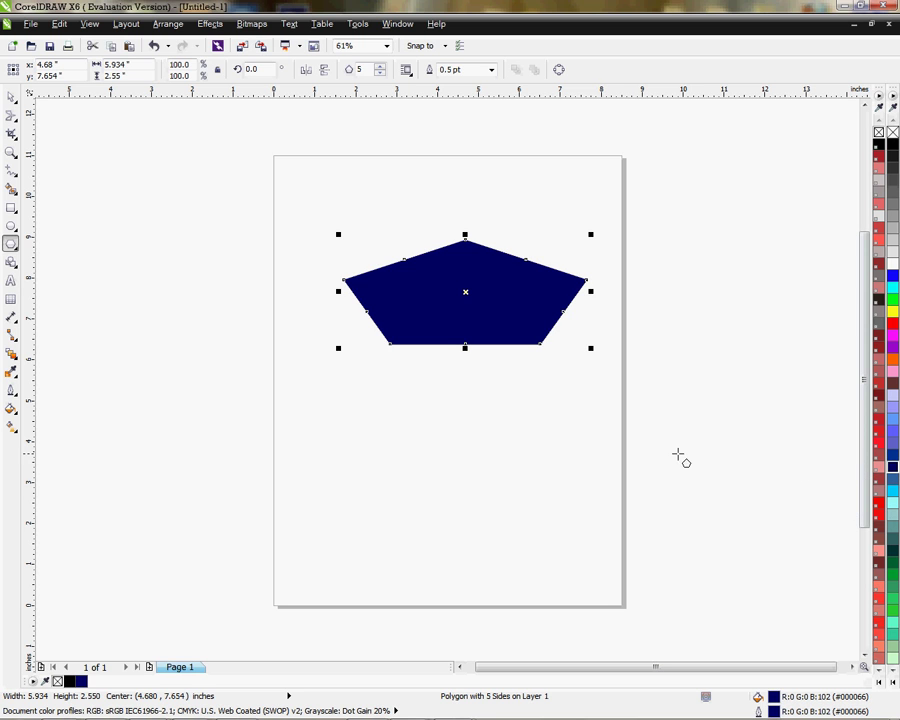
drag(466, 294, 446, 290)
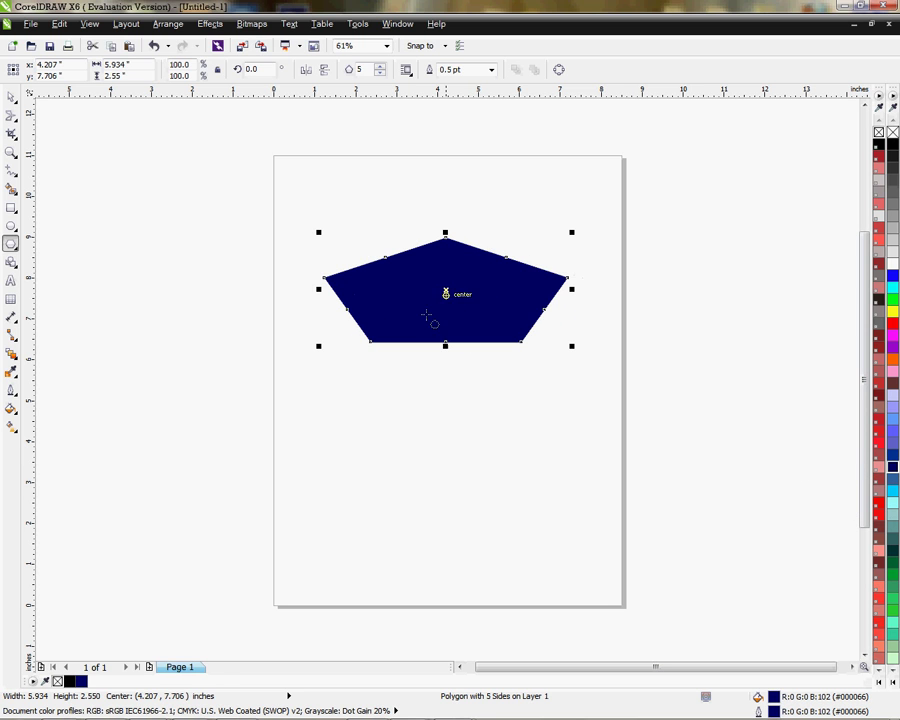
Draw a circle below the pentagon with dark green (#006633) fill and outline.
click(11, 226)
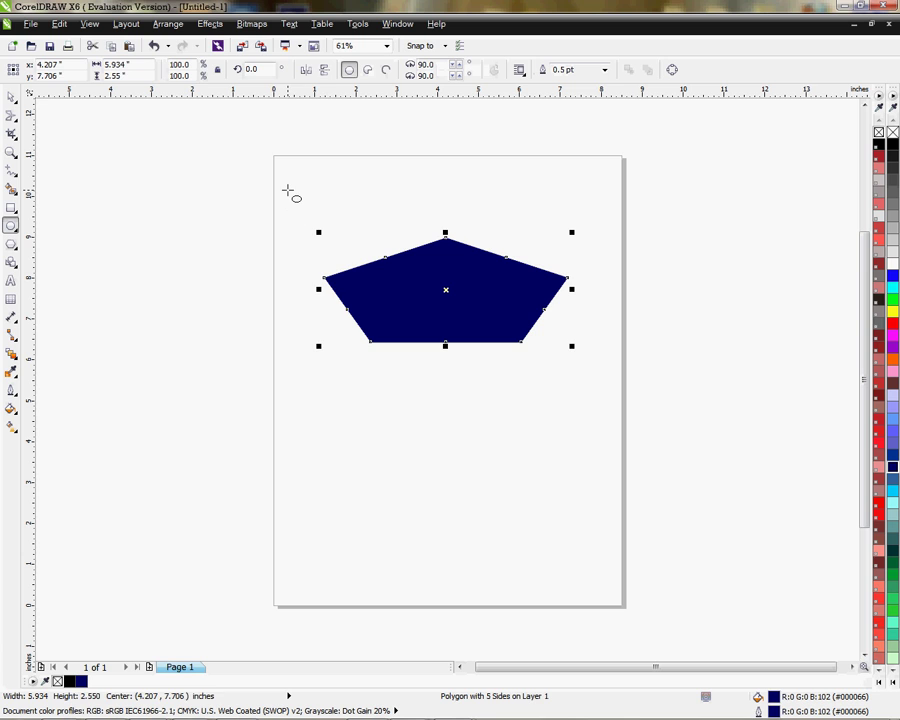
drag(288, 190, 374, 276)
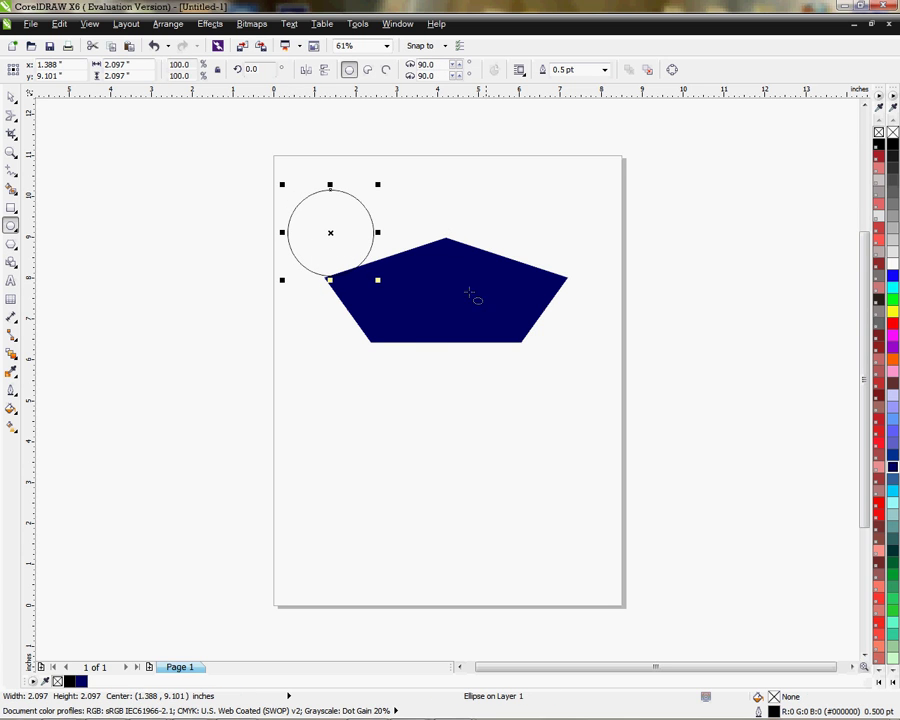
drag(330, 233, 393, 447)
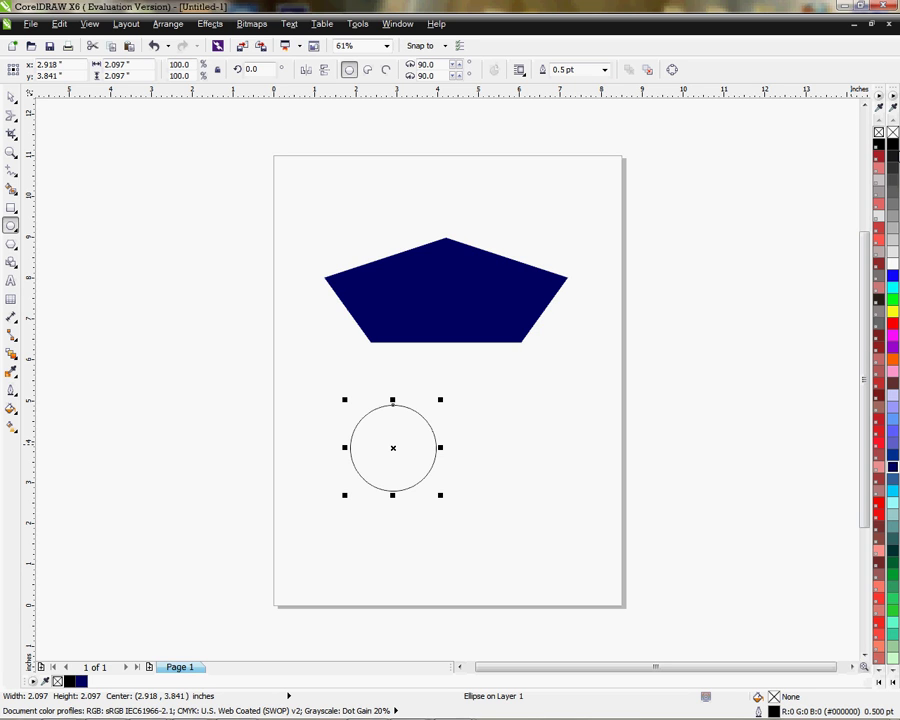
click(893, 566)
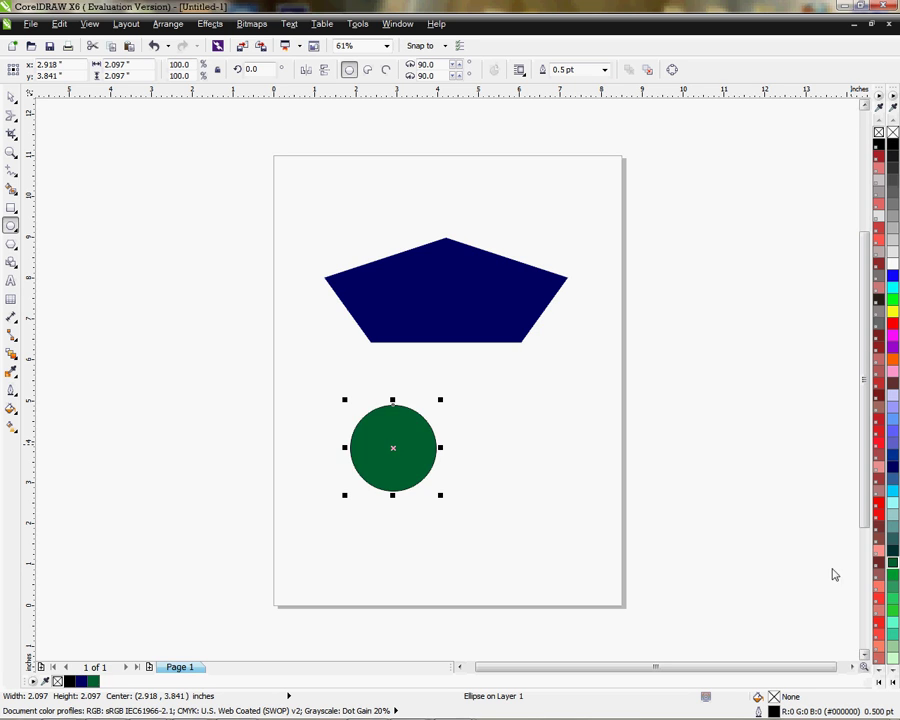
right_click(893, 566)
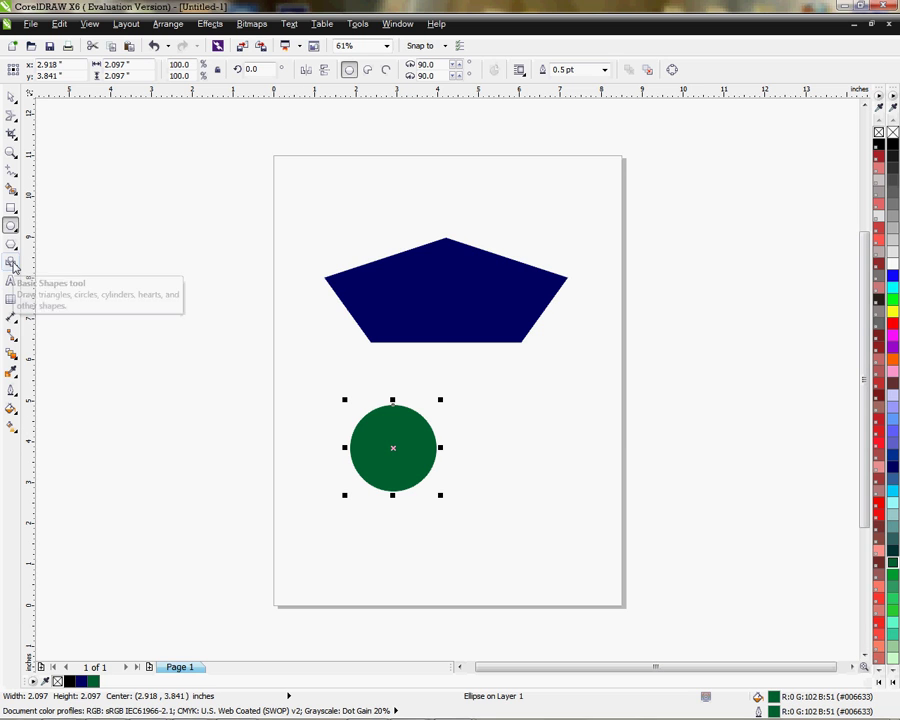
Draw a 2.784-inch square beside the circle, filled and outlined light cyan (#99FFFF).
click(11, 210)
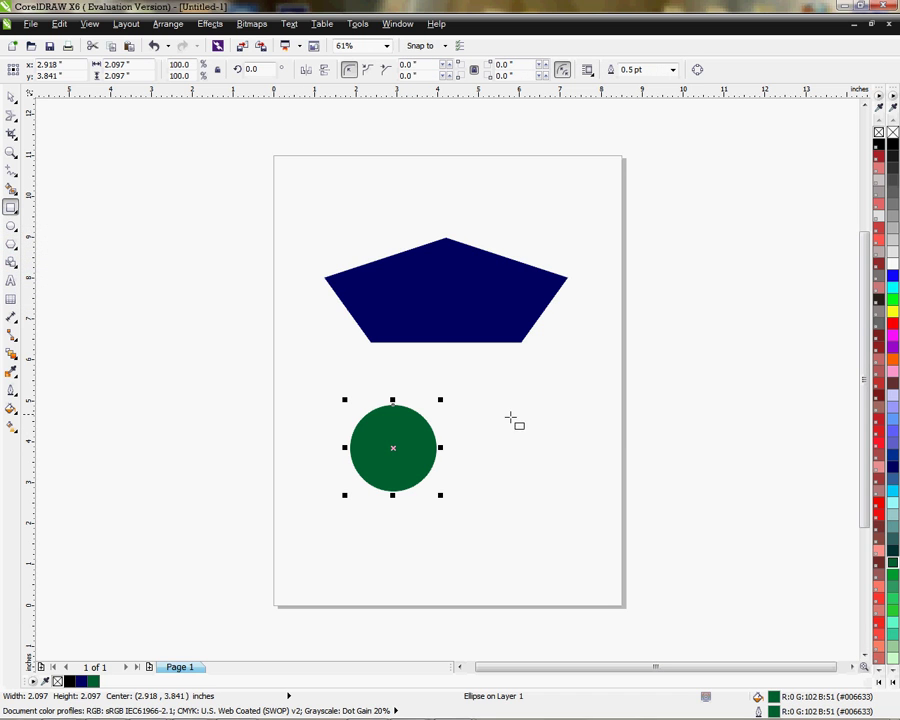
key(Escape)
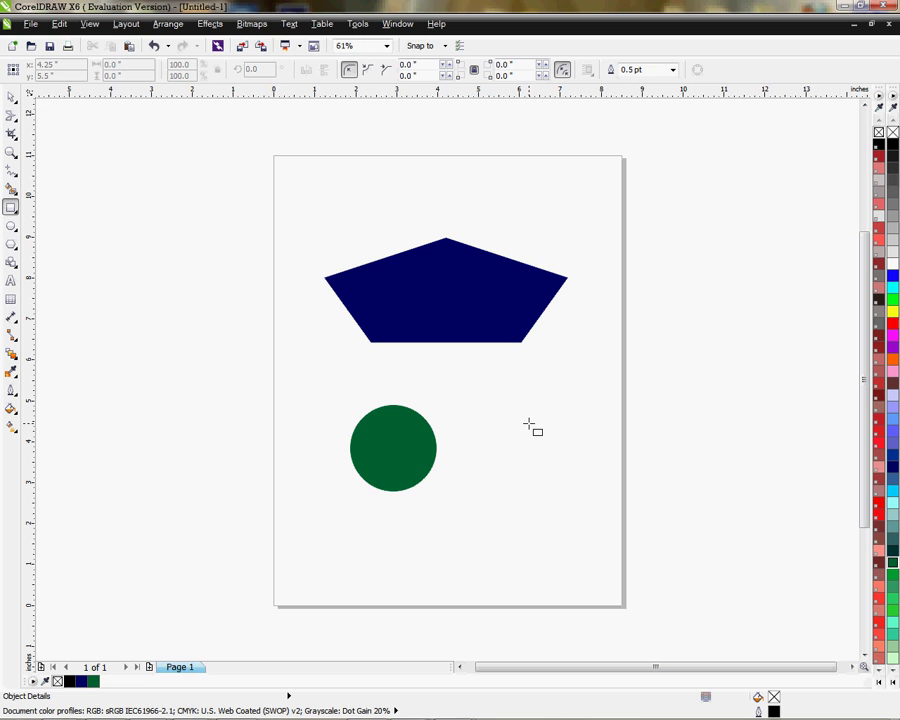
drag(529, 424, 592, 538)
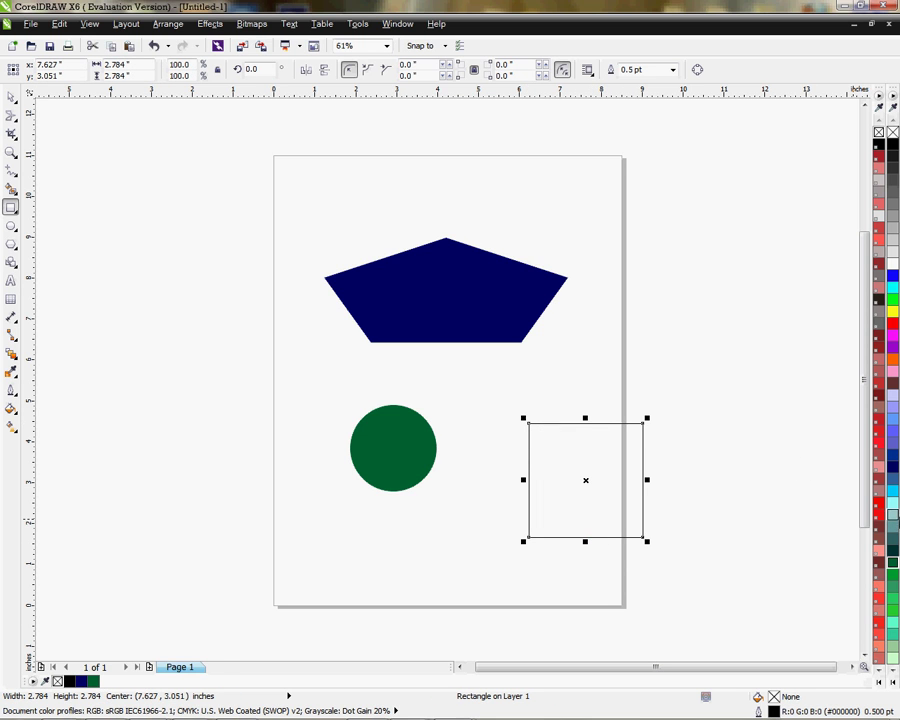
click(893, 503)
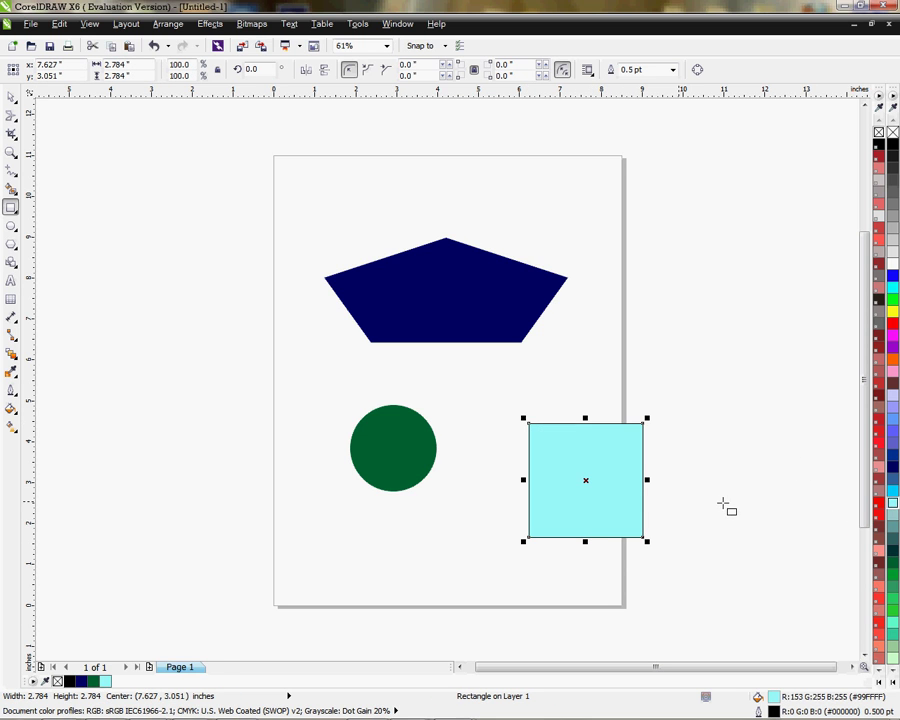
right_click(893, 503)
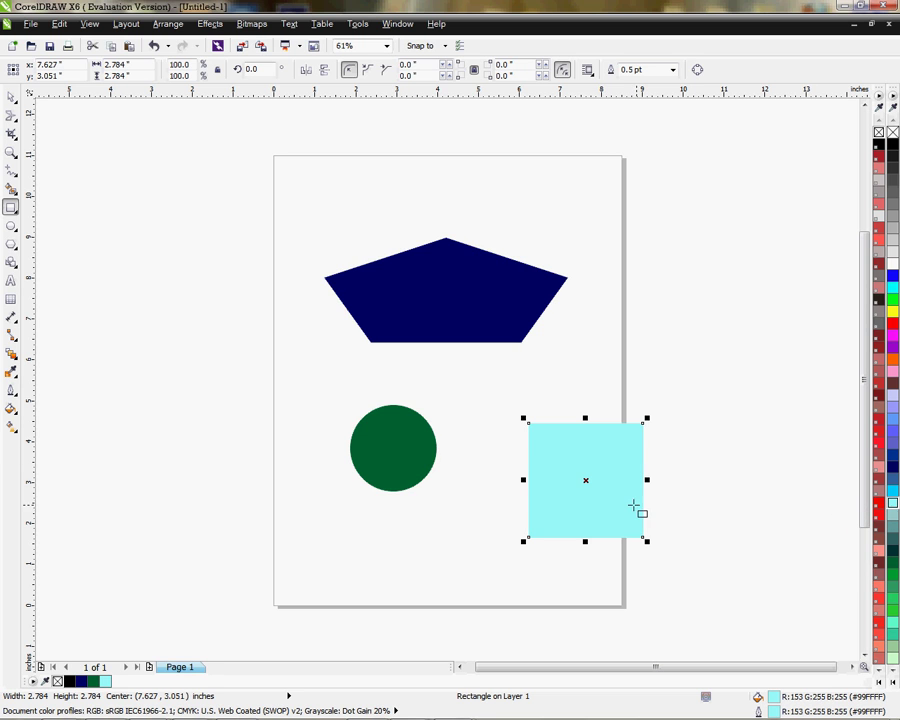
drag(585, 480, 528, 423)
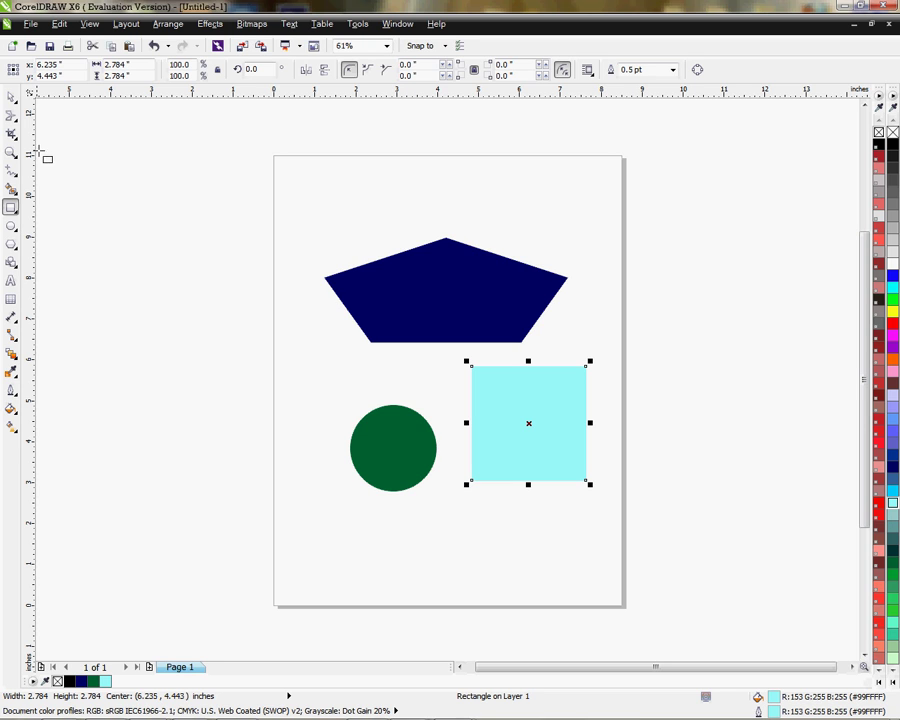
click(11, 97)
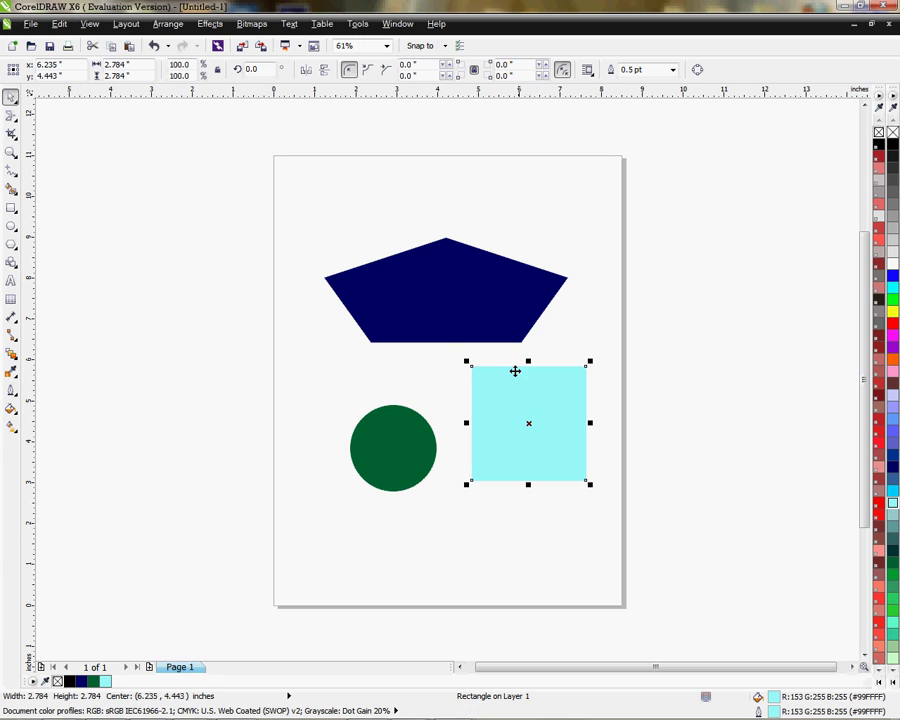
Select the navy pentagon and bring up the Shape tool flyout.
click(499, 333)
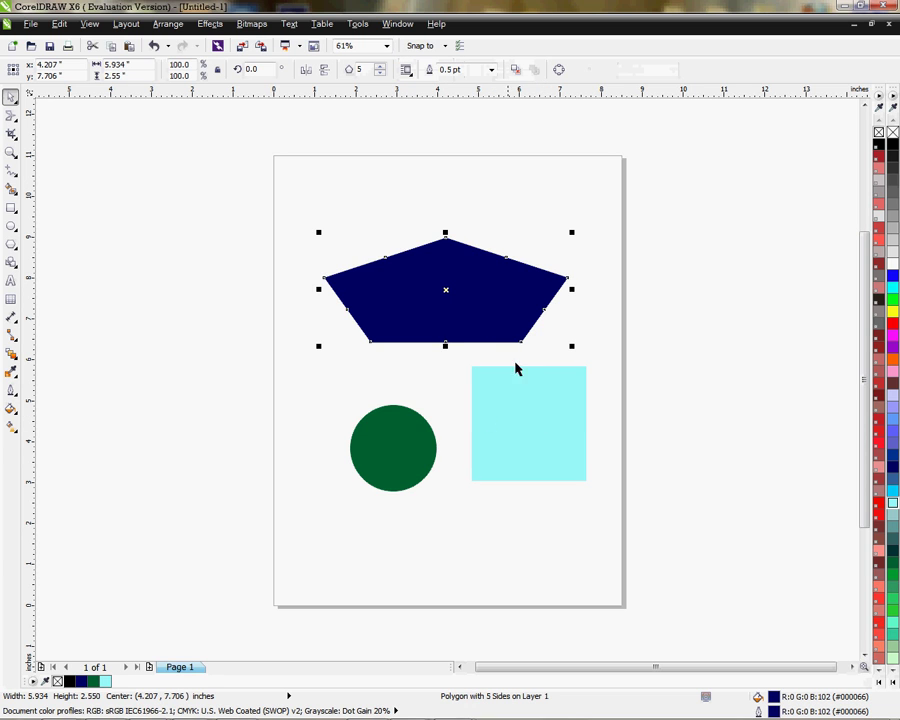
click(11, 119)
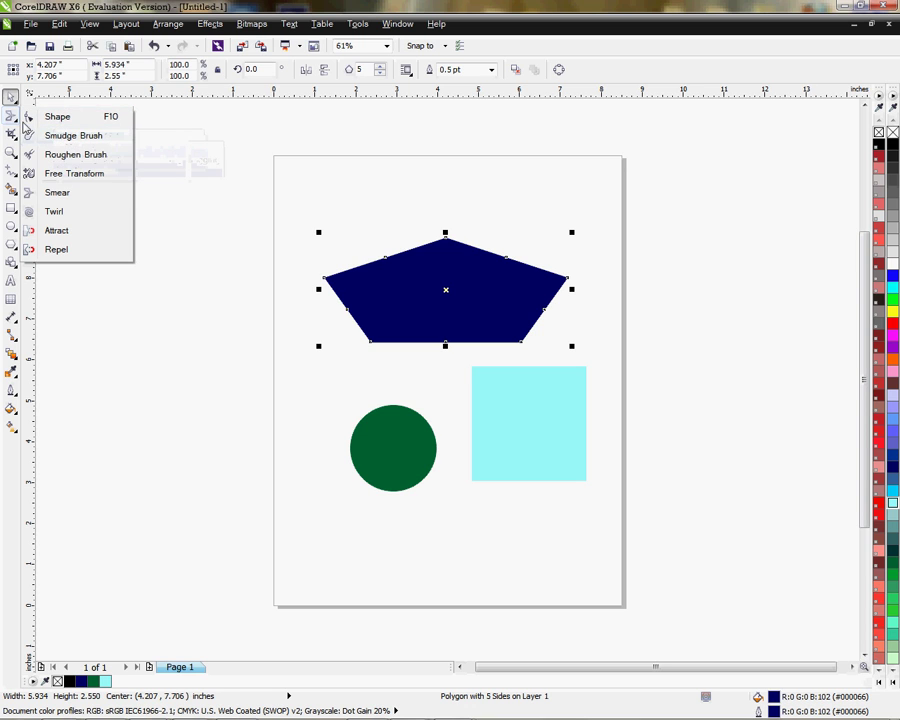
Choose the Smear tool and resize its nib from 1.616 to 0.409 inches.
click(55, 193)
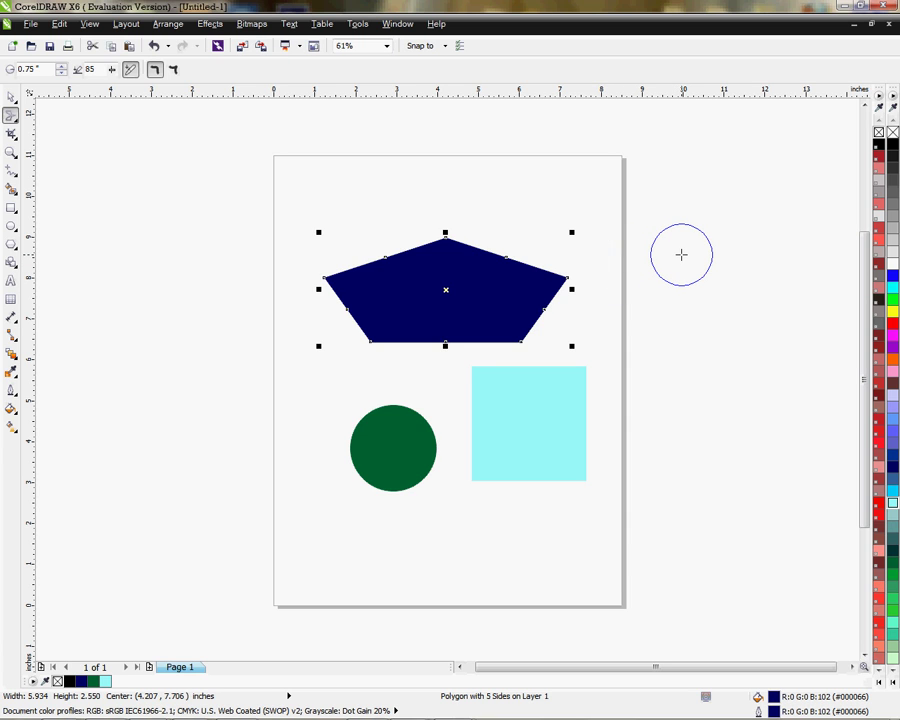
mouse_move(681, 254)
mouse_down()
mouse_move(697, 243)
mouse_move(696, 254)
mouse_up()
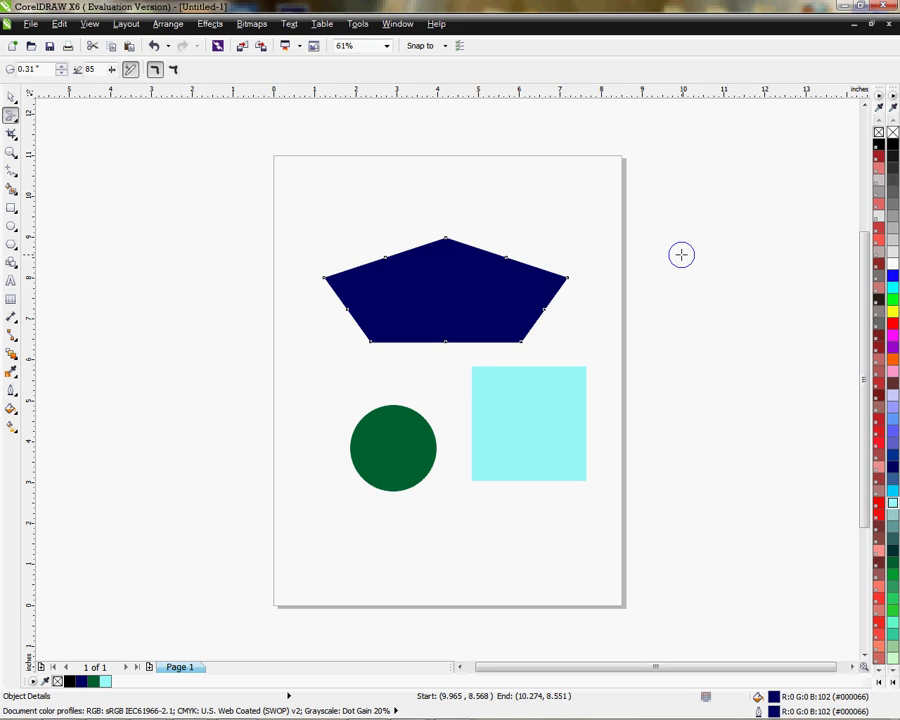
drag(681, 254, 739, 223)
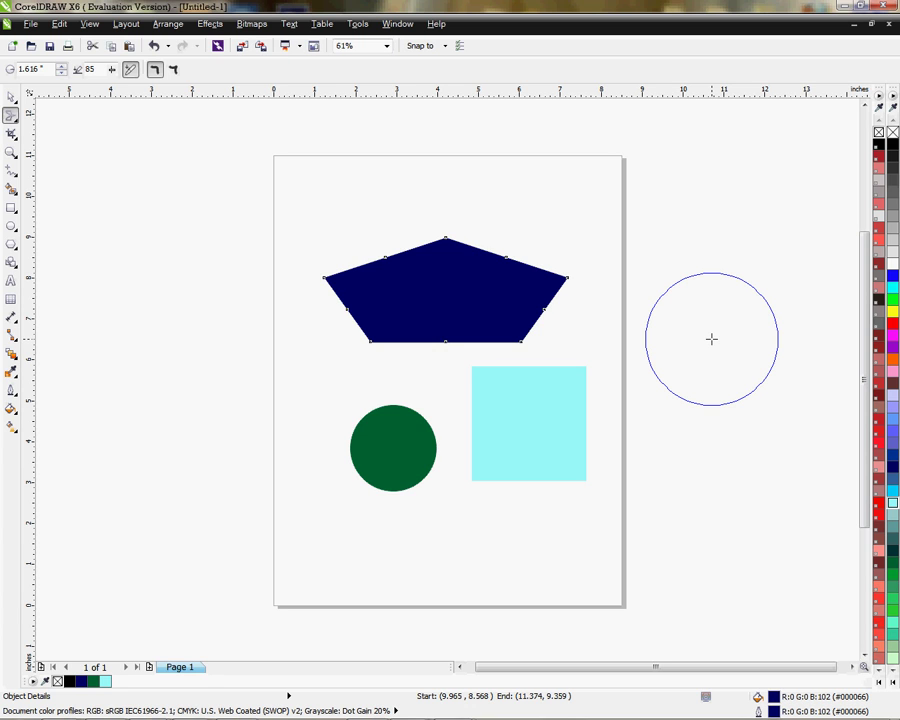
mouse_move(711, 339)
mouse_down()
mouse_move(751, 303)
mouse_move(726, 330)
mouse_up()
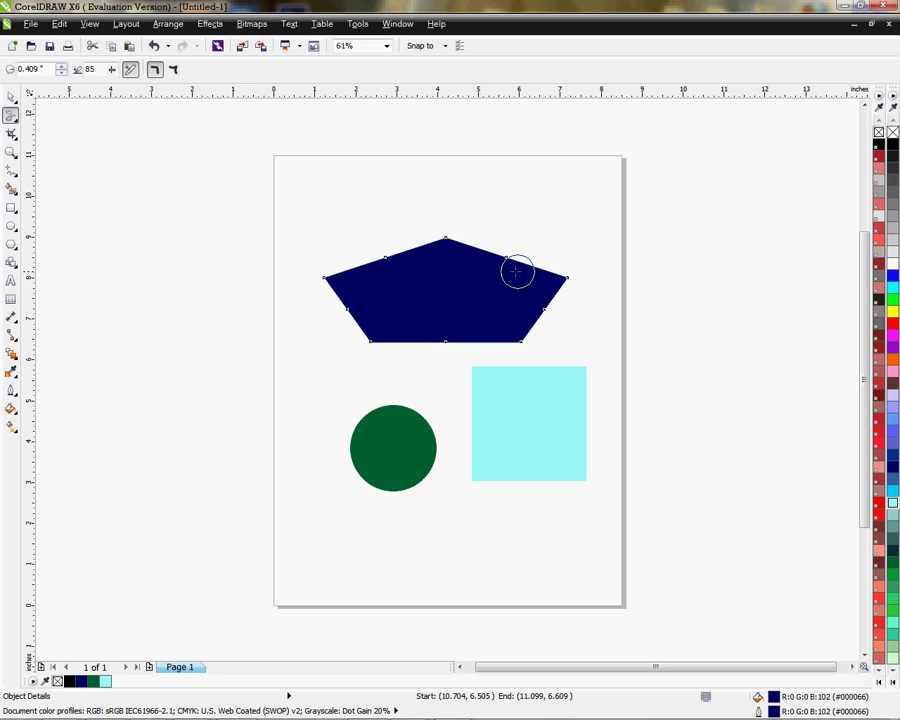
Smear small dents and spikes into the pentagon's top edge and corners.
mouse_move(507, 268)
mouse_down()
mouse_move(510, 251)
mouse_move(525, 256)
mouse_move(540, 245)
mouse_up()
drag(472, 247, 440, 243)
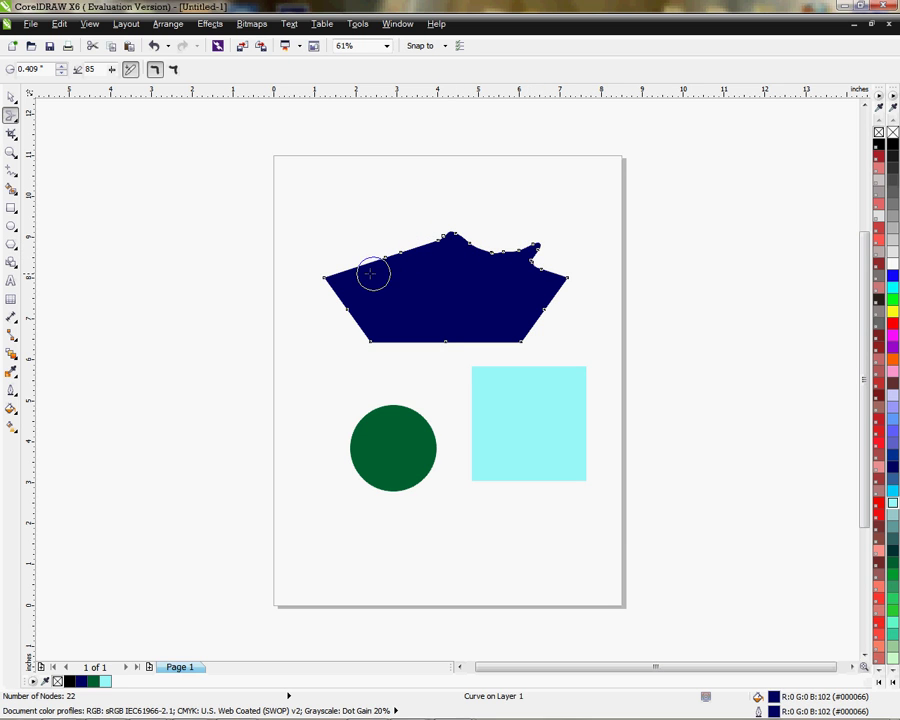
drag(373, 273, 315, 263)
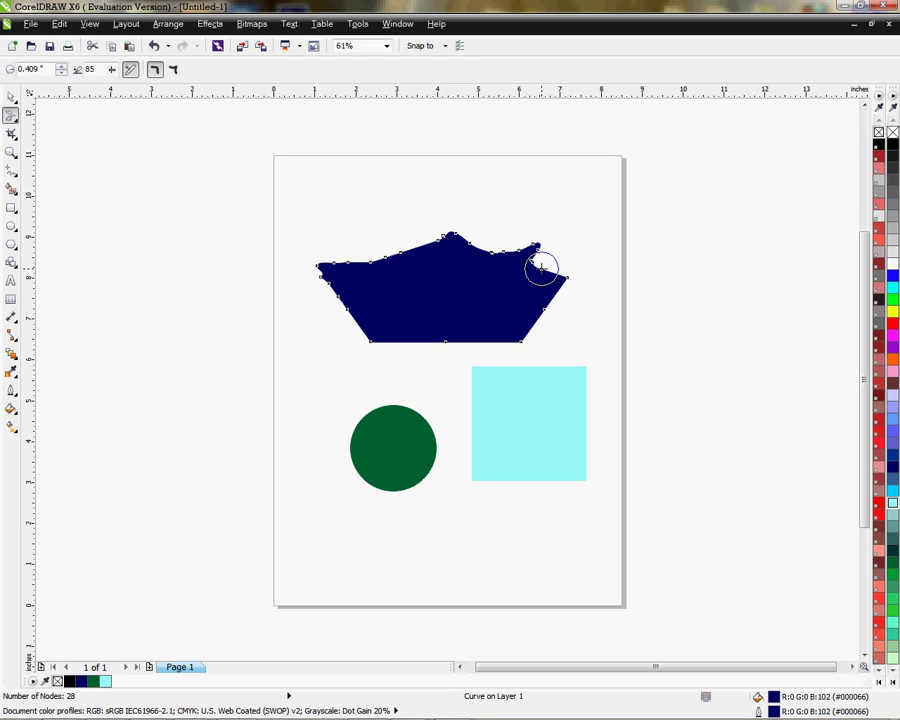
drag(541, 268, 566, 271)
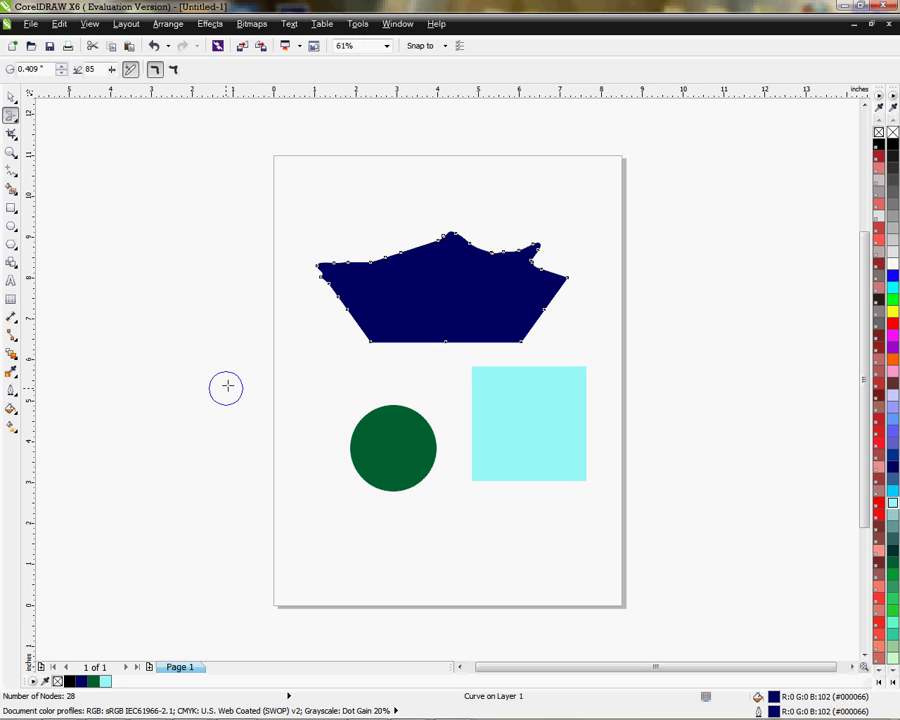
Enlarge the nib to about 1 inch and reshape the blob's corners, sides and right tip.
mouse_move(240, 360)
mouse_down()
mouse_move(255, 349)
mouse_move(266, 360)
mouse_move(296, 310)
mouse_up()
mouse_move(370, 275)
mouse_down()
mouse_move(370, 263)
mouse_move(344, 243)
mouse_move(330, 313)
mouse_up()
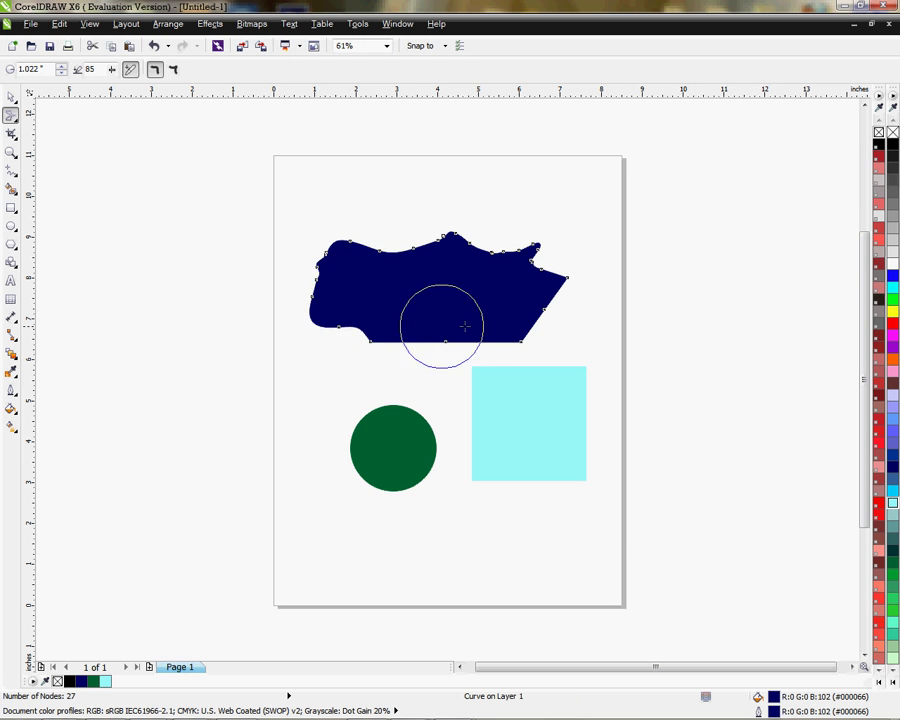
drag(542, 291, 588, 272)
mouse_move(526, 265)
mouse_down()
mouse_move(560, 253)
mouse_move(437, 240)
mouse_move(379, 245)
mouse_move(312, 206)
mouse_up()
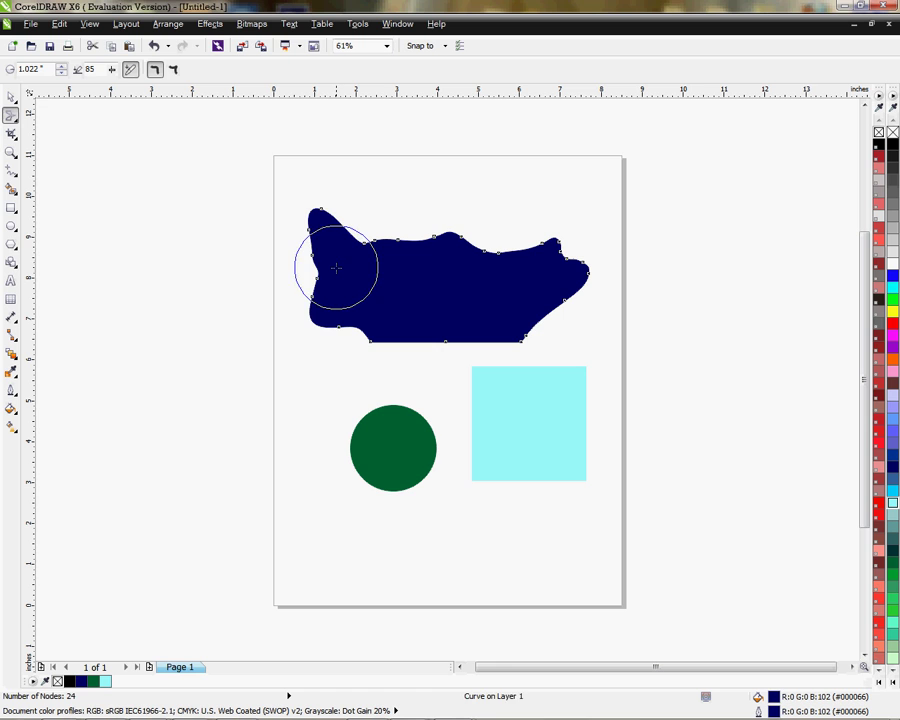
drag(330, 265, 302, 271)
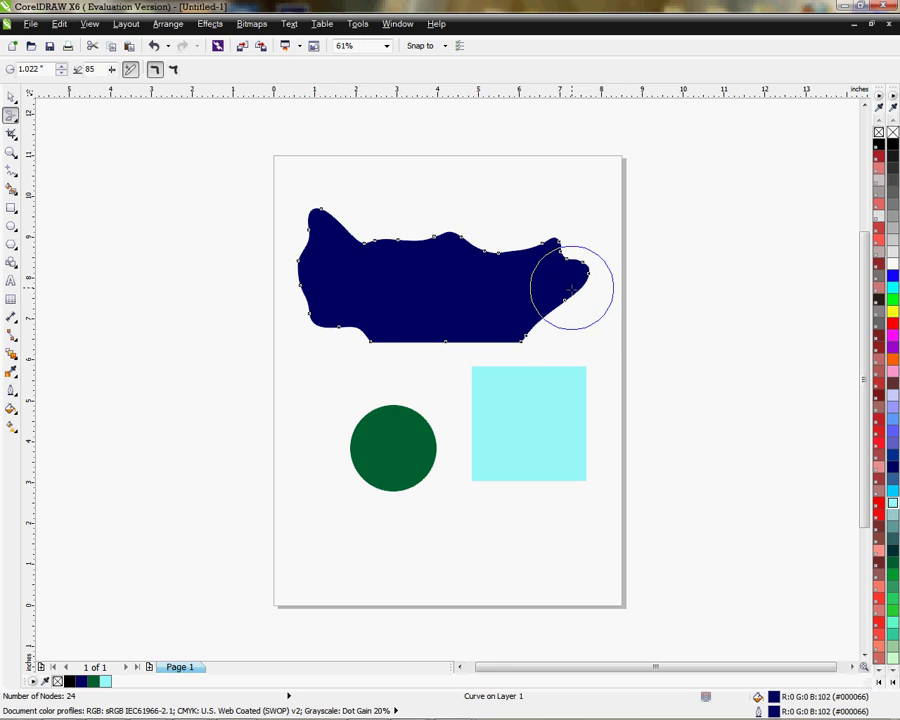
mouse_move(572, 283)
mouse_down()
mouse_move(578, 316)
mouse_move(434, 346)
mouse_move(380, 347)
mouse_move(377, 336)
mouse_move(359, 346)
mouse_move(324, 336)
mouse_up()
drag(484, 254, 498, 227)
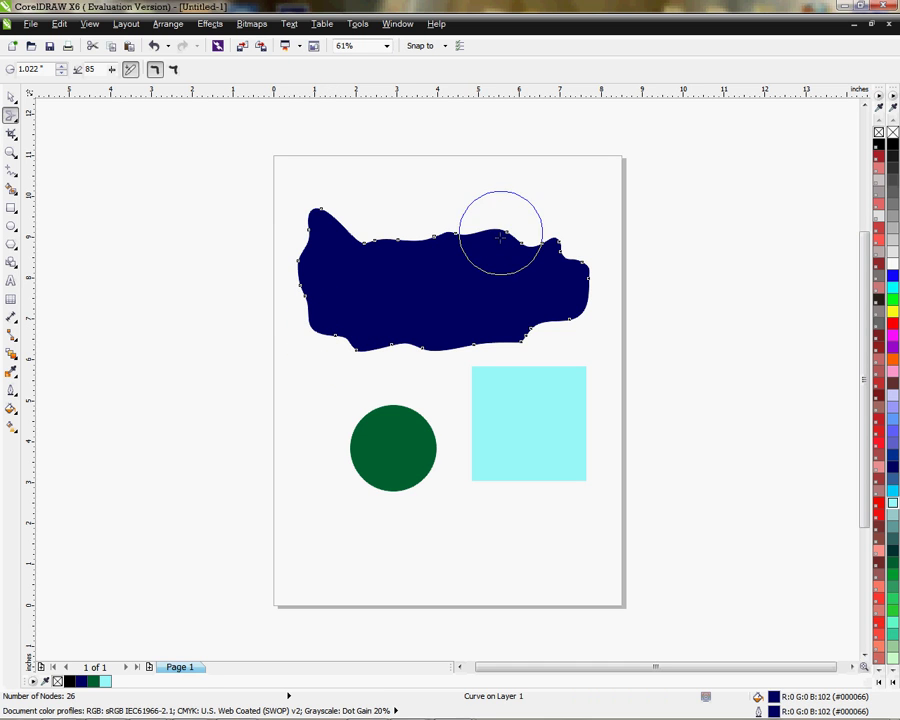
Reduce the nib to 0.388 inch and add small bumps on the bottom, right and upper-left edges.
drag(458, 260, 473, 258)
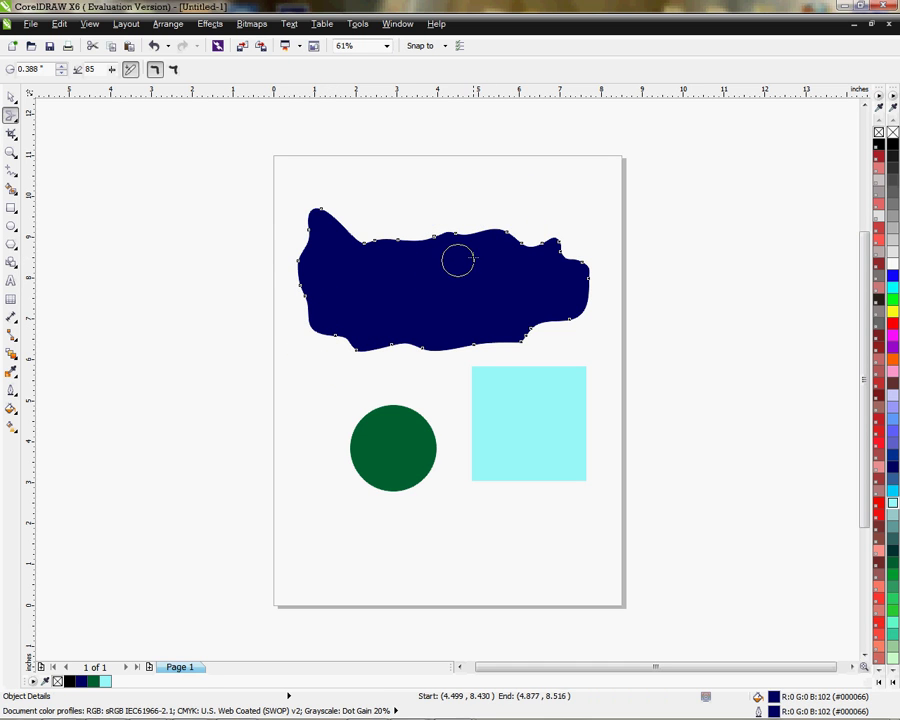
drag(424, 348, 420, 360)
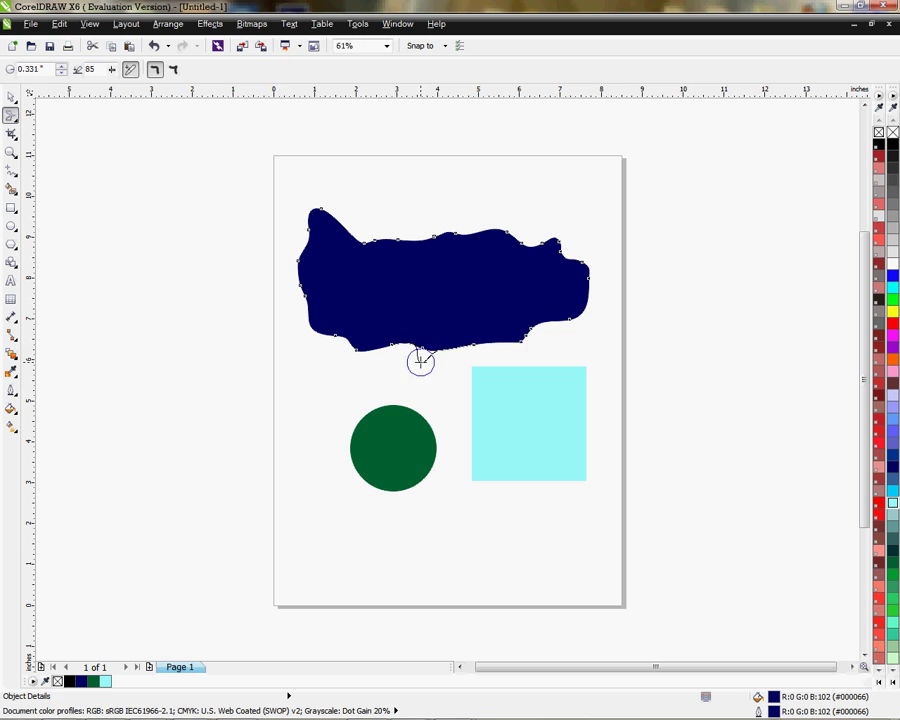
drag(521, 337, 539, 342)
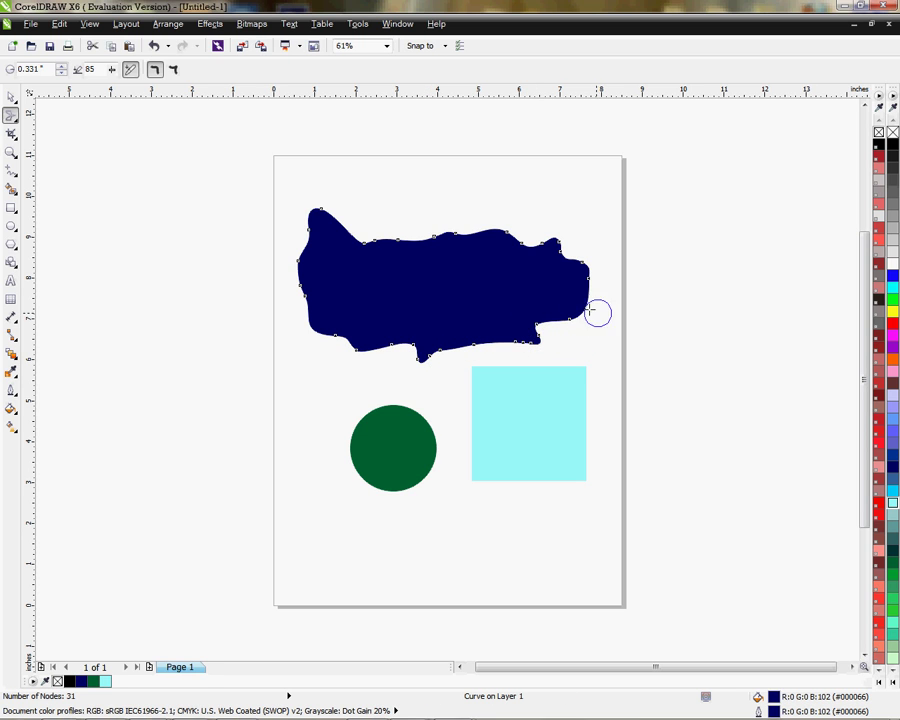
drag(577, 268, 594, 259)
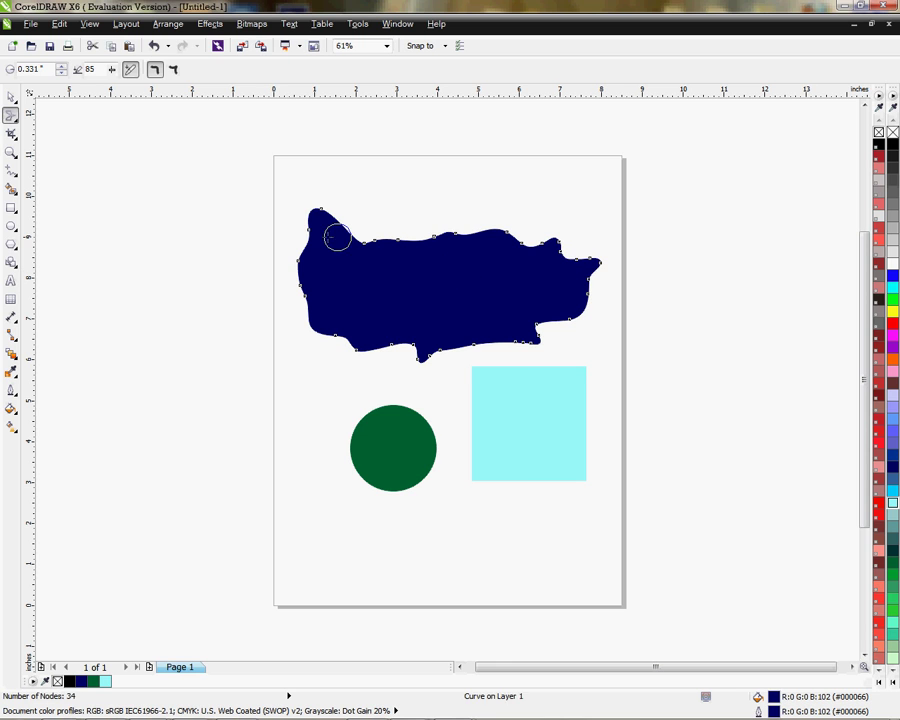
drag(313, 232, 320, 291)
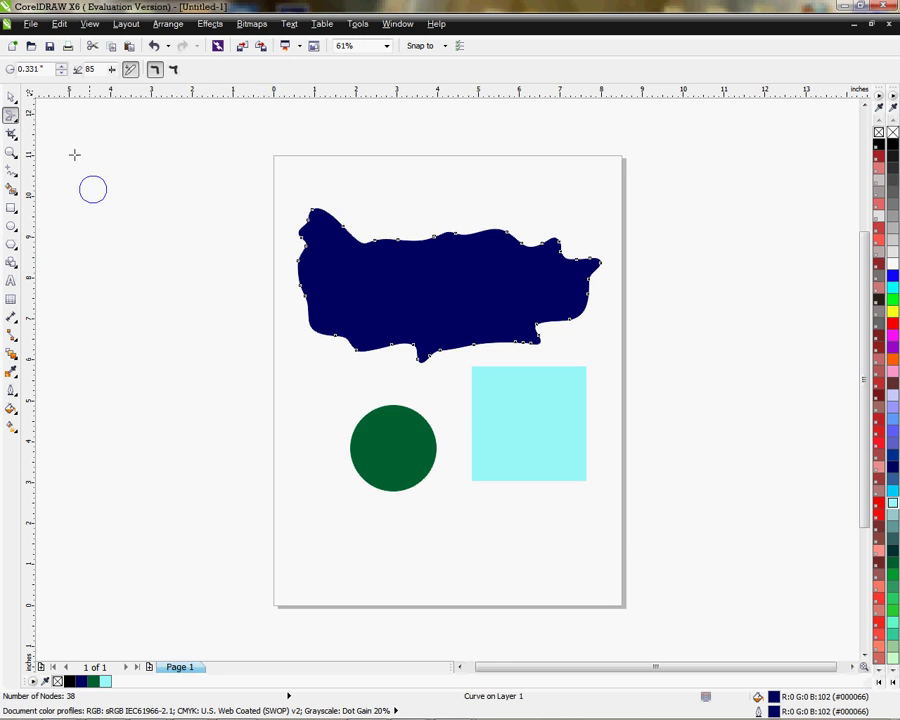
Select the green circle and smear spikes out of its top, sides and bottom.
click(10, 97)
click(410, 461)
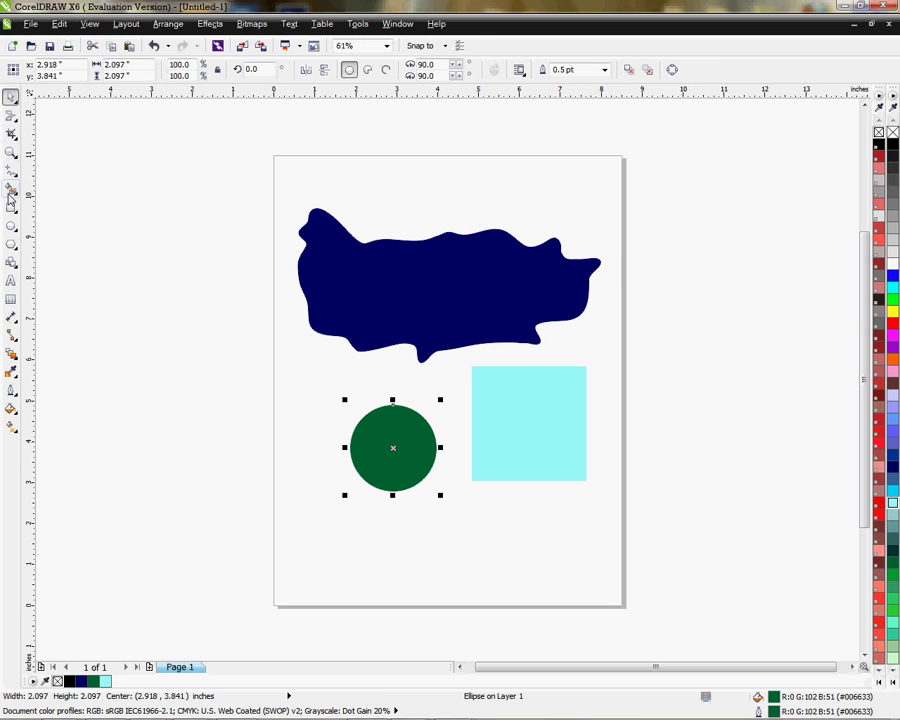
click(12, 117)
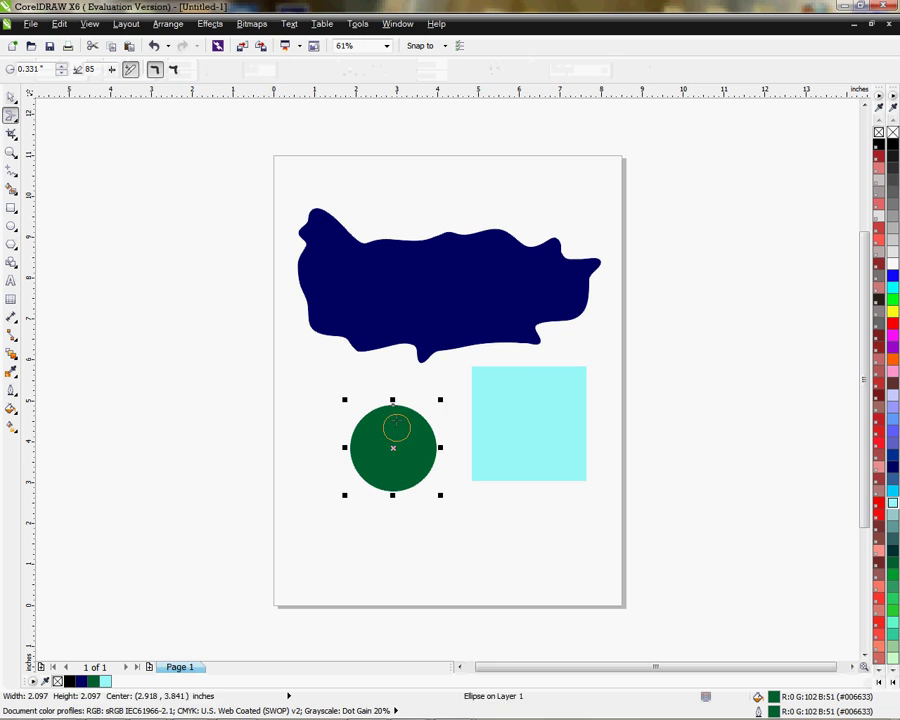
mouse_move(396, 428)
mouse_down()
mouse_move(398, 400)
mouse_move(420, 398)
mouse_up()
mouse_move(383, 436)
mouse_down()
mouse_move(323, 396)
mouse_move(445, 443)
mouse_move(455, 454)
mouse_move(430, 512)
mouse_up()
mouse_move(382, 470)
mouse_down()
mouse_move(364, 516)
mouse_move(360, 473)
mouse_move(329, 478)
mouse_up()
drag(369, 415, 392, 388)
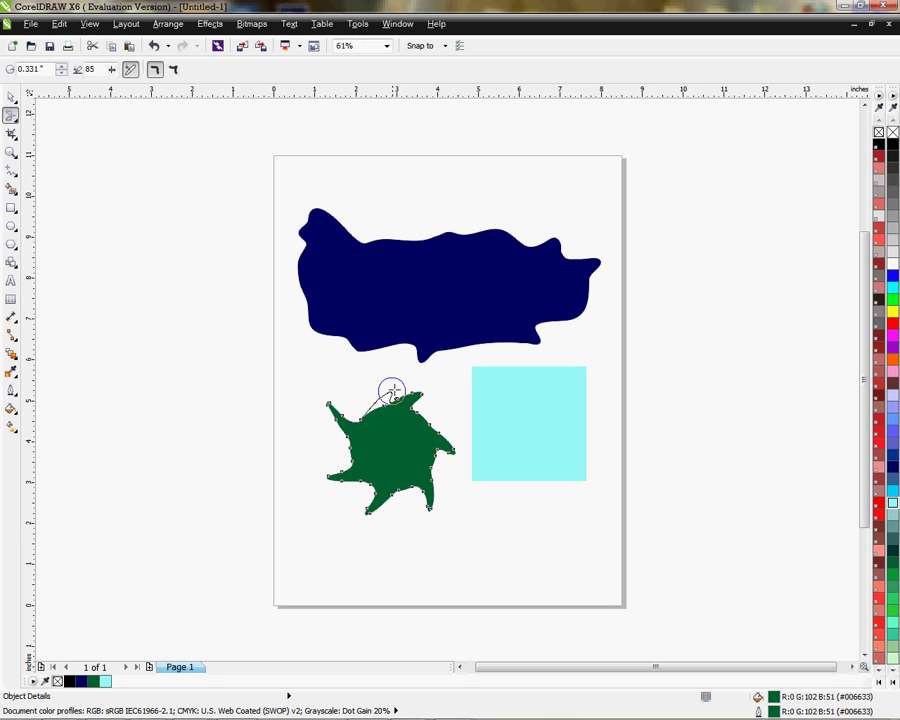
drag(425, 425, 442, 418)
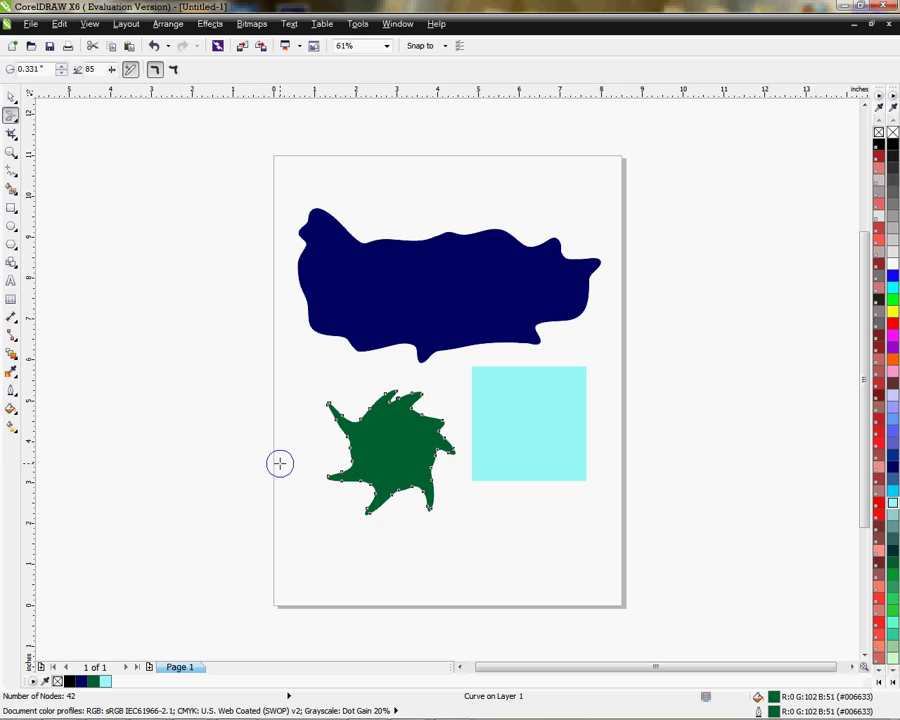
Enlarge the nib to 1.15 inch, swirl the green shape into a pinwheel, and move it up-left.
mouse_move(280, 463)
mouse_down()
mouse_move(317, 484)
mouse_move(281, 438)
mouse_up()
mouse_move(410, 425)
mouse_down()
mouse_move(398, 458)
mouse_move(356, 446)
mouse_move(374, 426)
mouse_move(370, 410)
mouse_move(380, 452)
mouse_move(412, 460)
mouse_up()
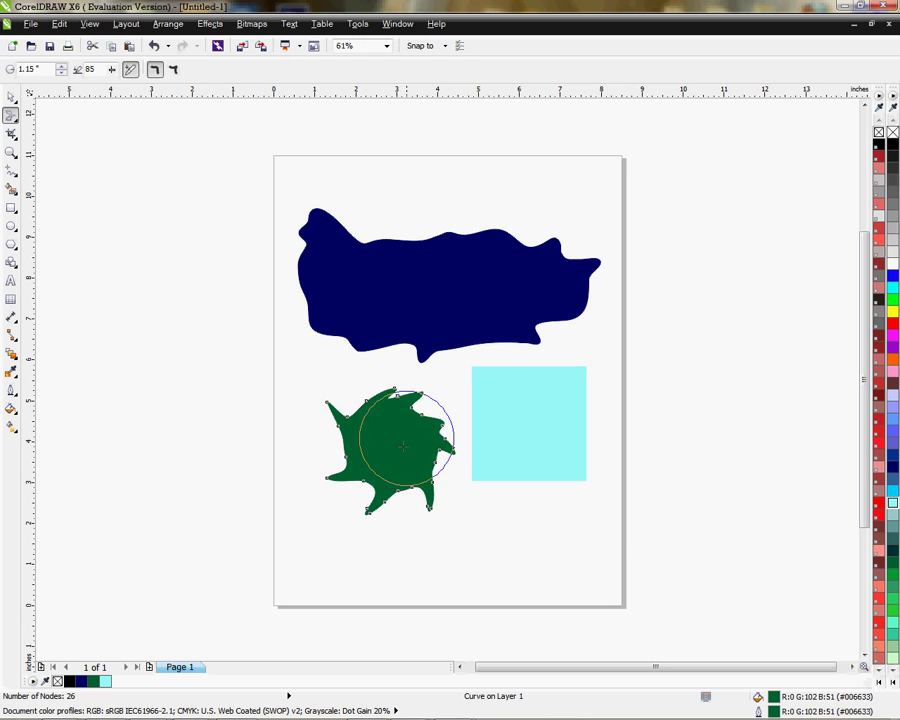
click(10, 100)
drag(380, 452, 358, 388)
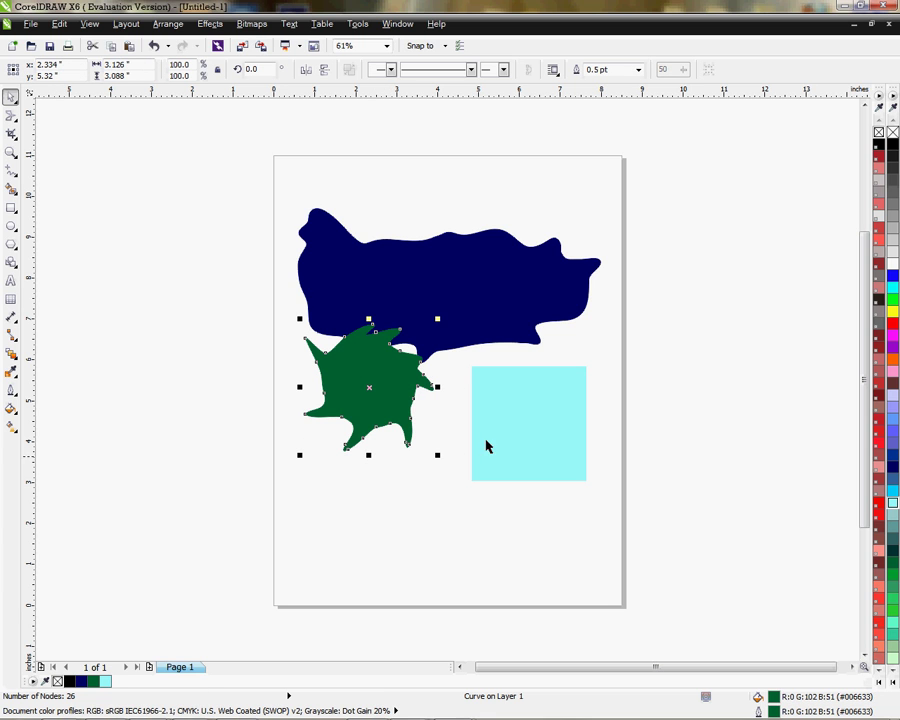
click(527, 439)
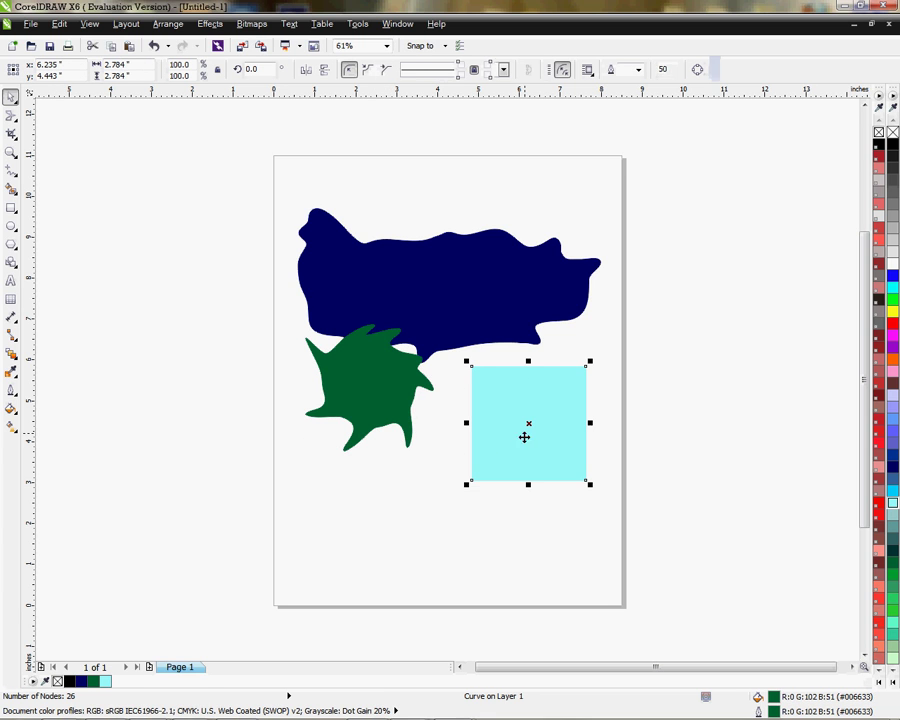
Smear the square's corners and edges outward into pointed lobes.
click(11, 115)
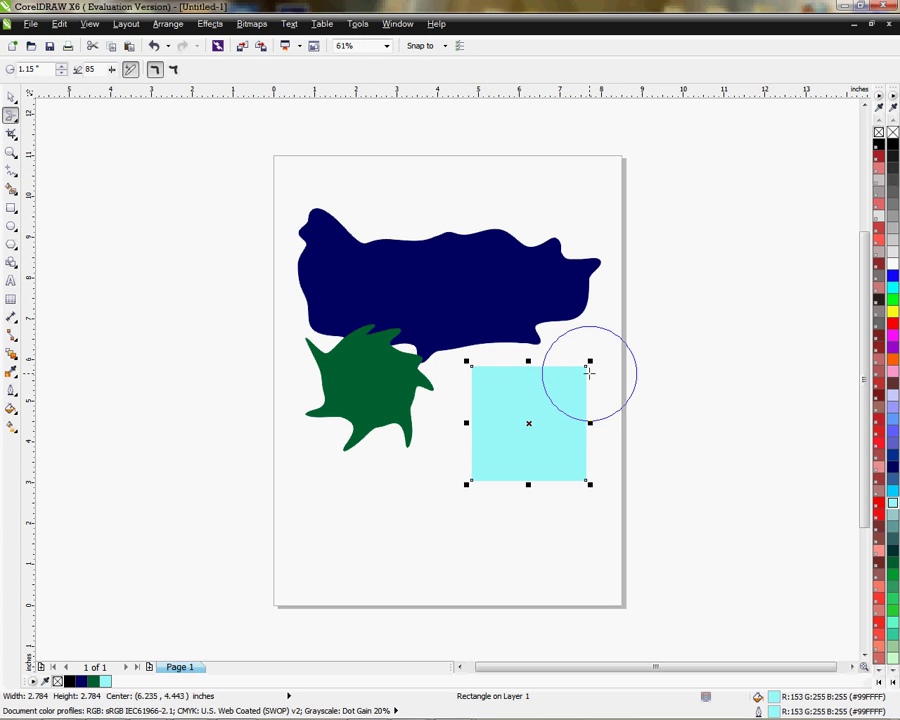
drag(589, 370, 618, 348)
drag(580, 465, 600, 510)
drag(485, 478, 439, 505)
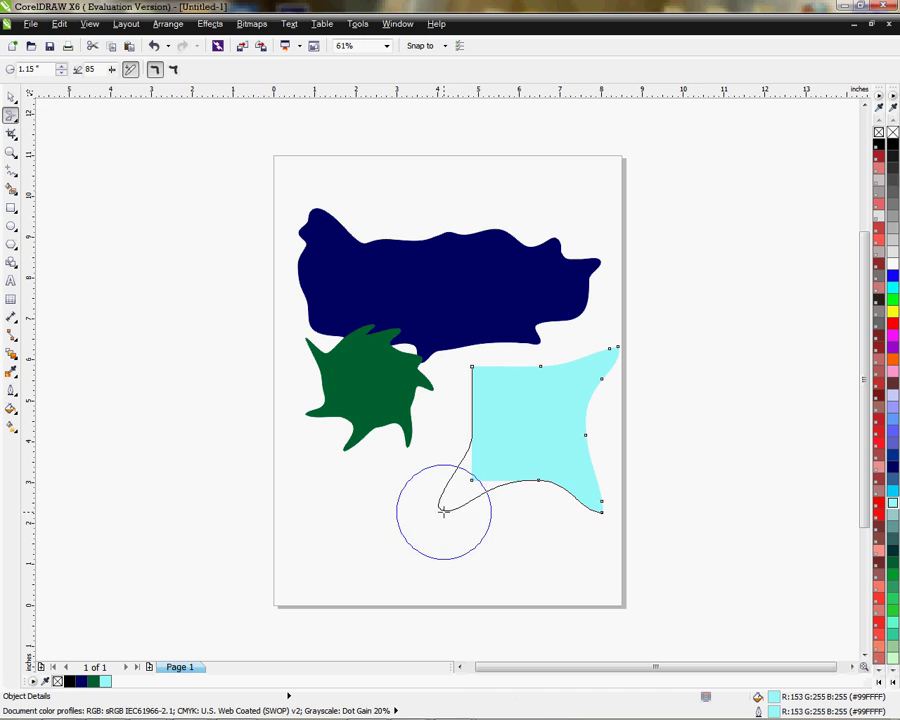
drag(477, 373, 440, 343)
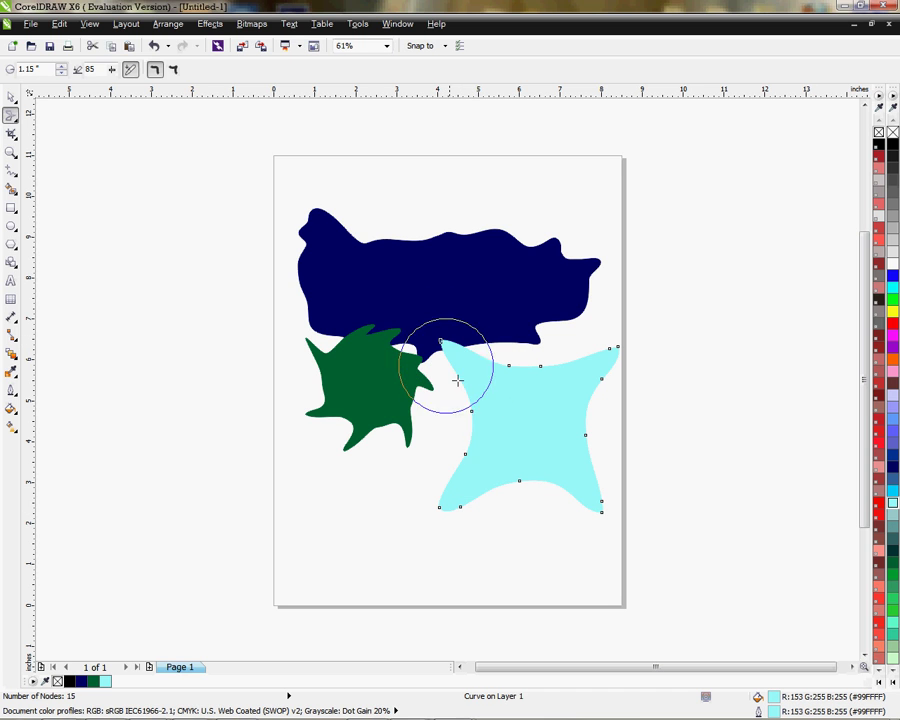
mouse_move(474, 436)
mouse_down()
mouse_move(434, 432)
mouse_move(413, 413)
mouse_up()
drag(562, 423, 643, 434)
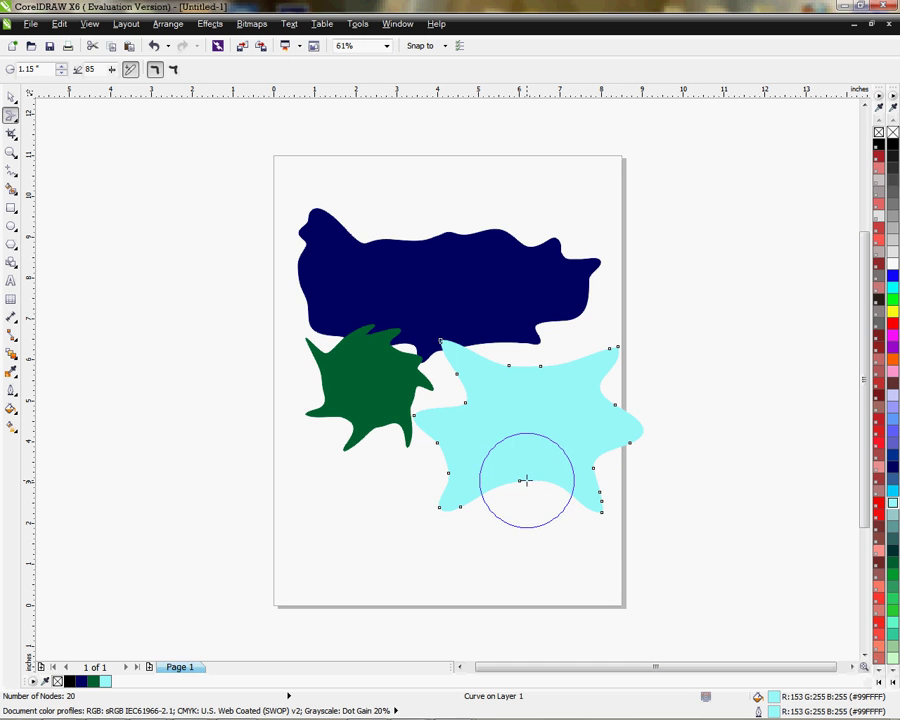
drag(522, 475, 522, 532)
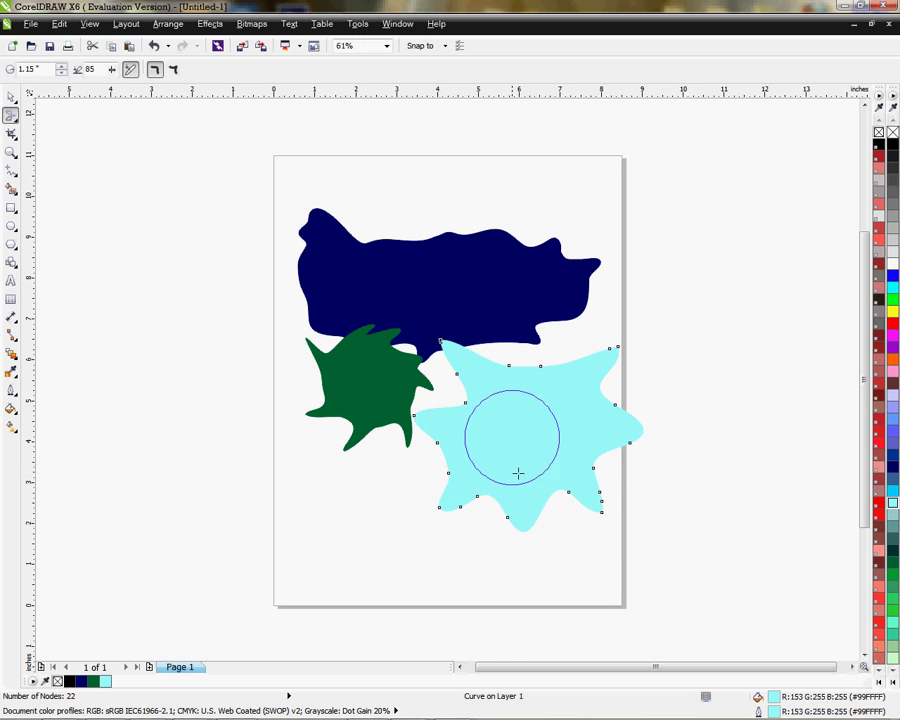
drag(522, 364, 536, 322)
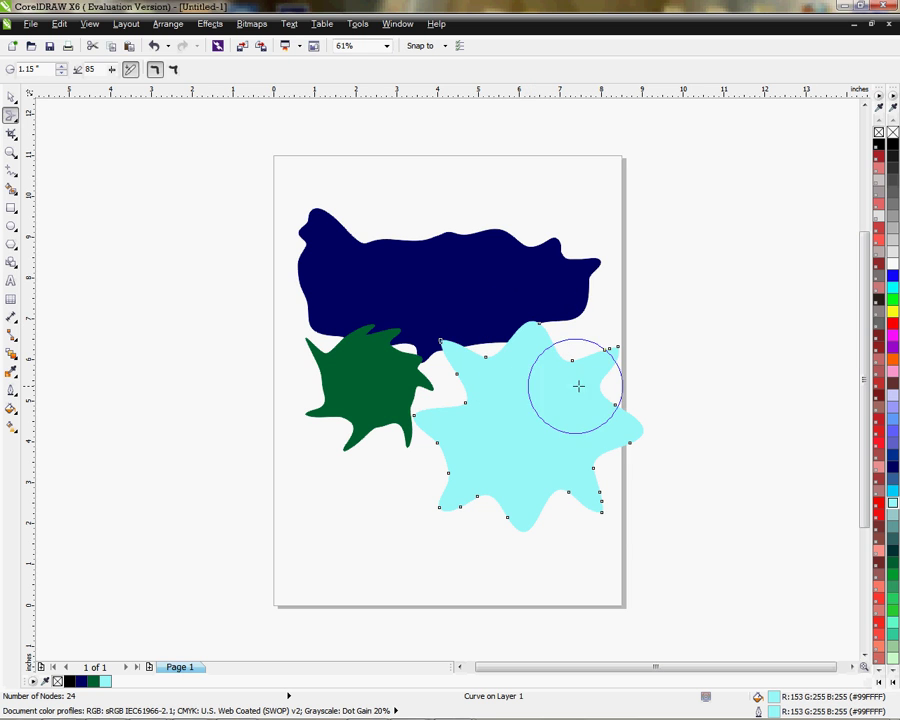
mouse_move(425, 400)
mouse_down()
mouse_move(465, 405)
mouse_move(428, 402)
mouse_up()
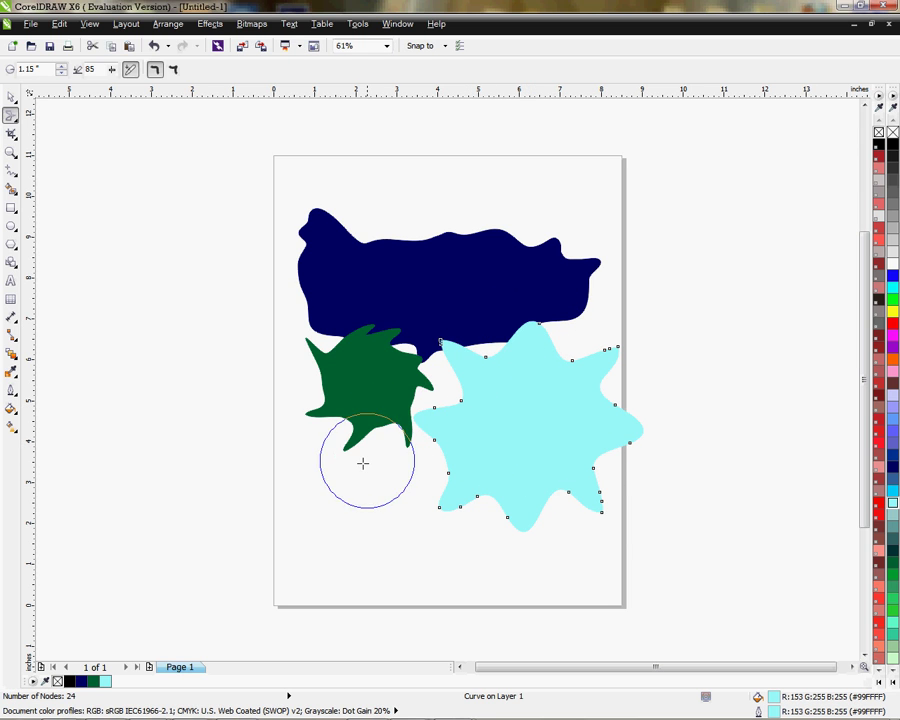
Shrink the nib to 0.572 inch, sharpen the top and right peaks, and dent the left edge.
mouse_move(283, 444)
mouse_down()
mouse_move(315, 438)
mouse_move(303, 456)
mouse_move(277, 447)
mouse_up()
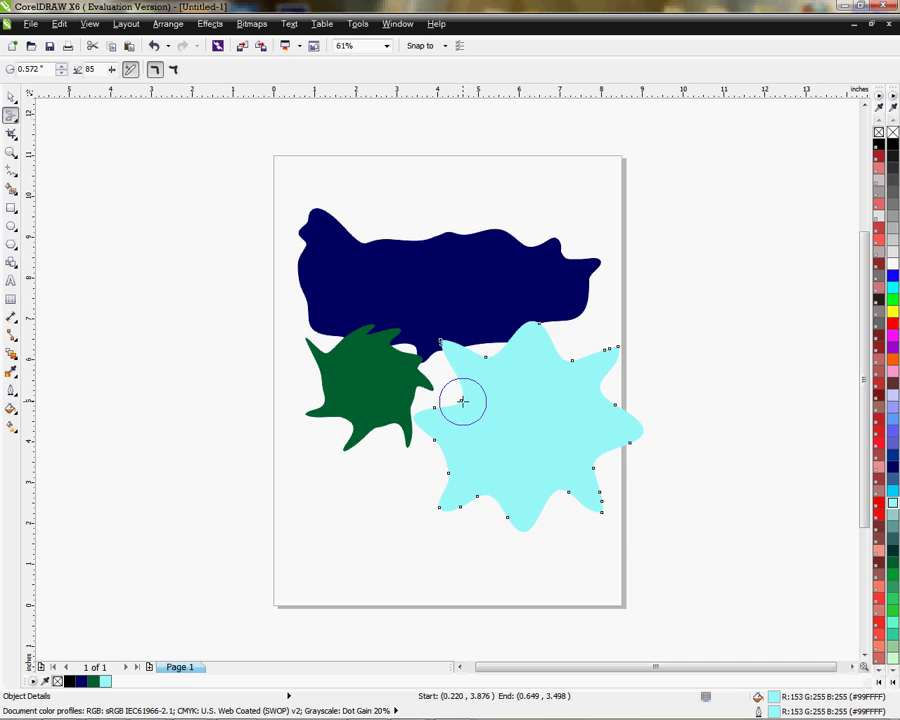
drag(526, 331, 532, 317)
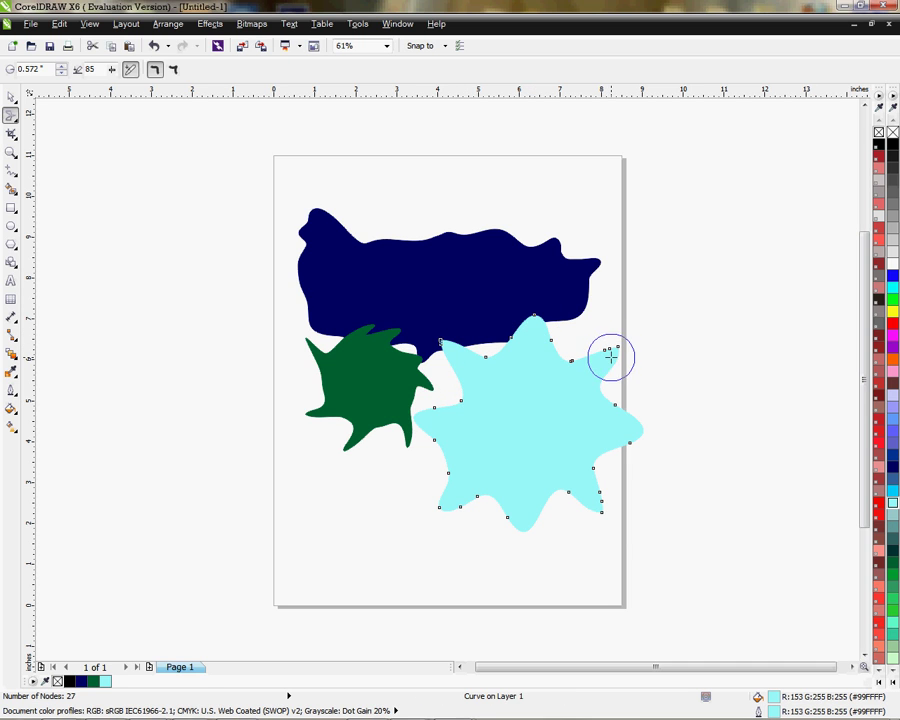
drag(611, 355, 623, 349)
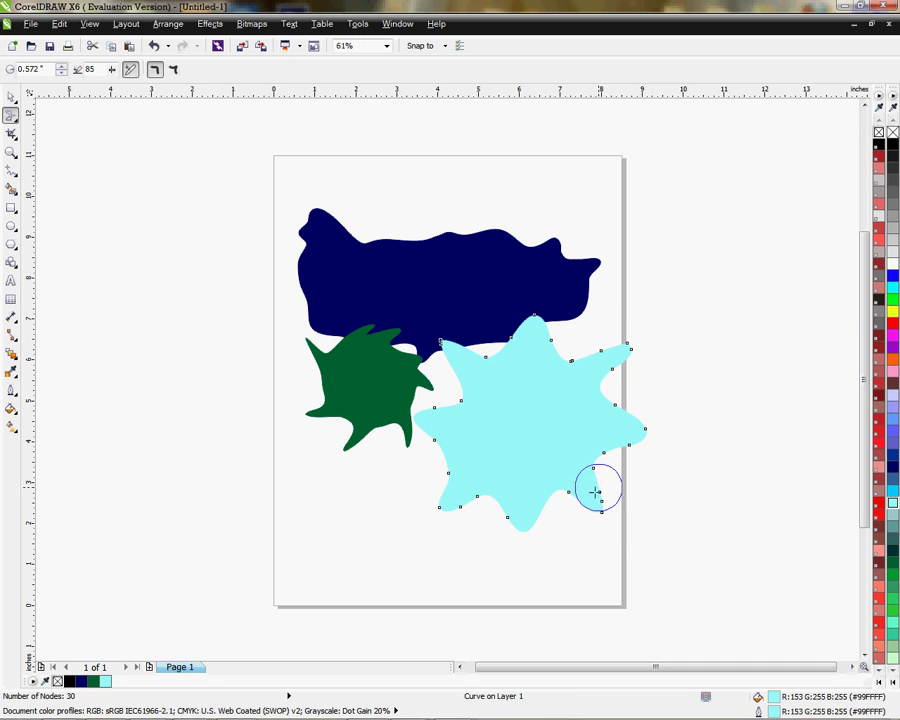
drag(595, 491, 604, 516)
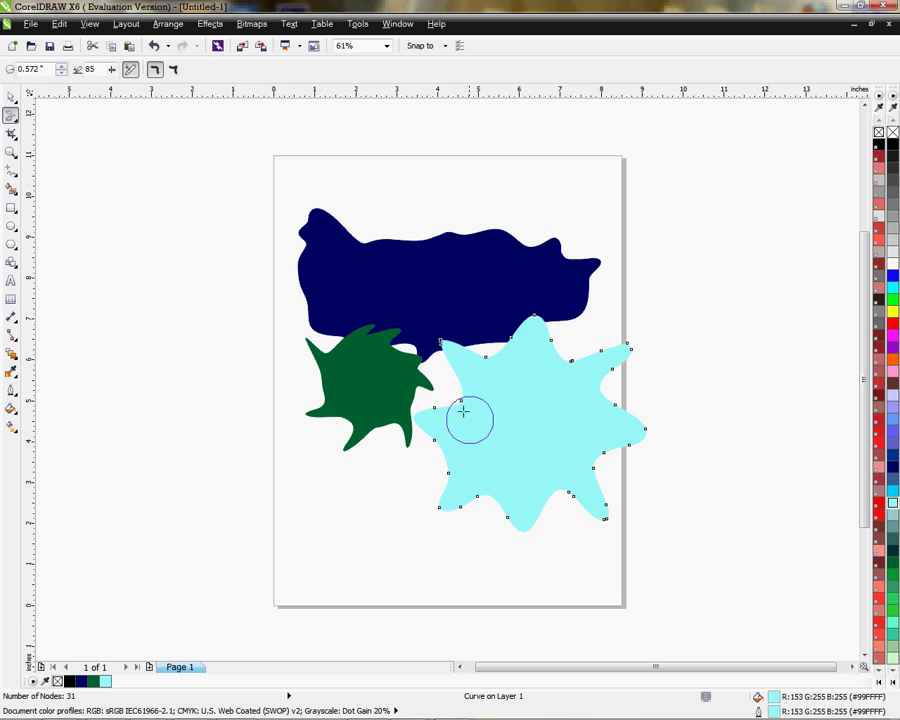
mouse_move(458, 398)
mouse_down()
mouse_move(450, 398)
mouse_move(462, 392)
mouse_move(488, 405)
mouse_up()
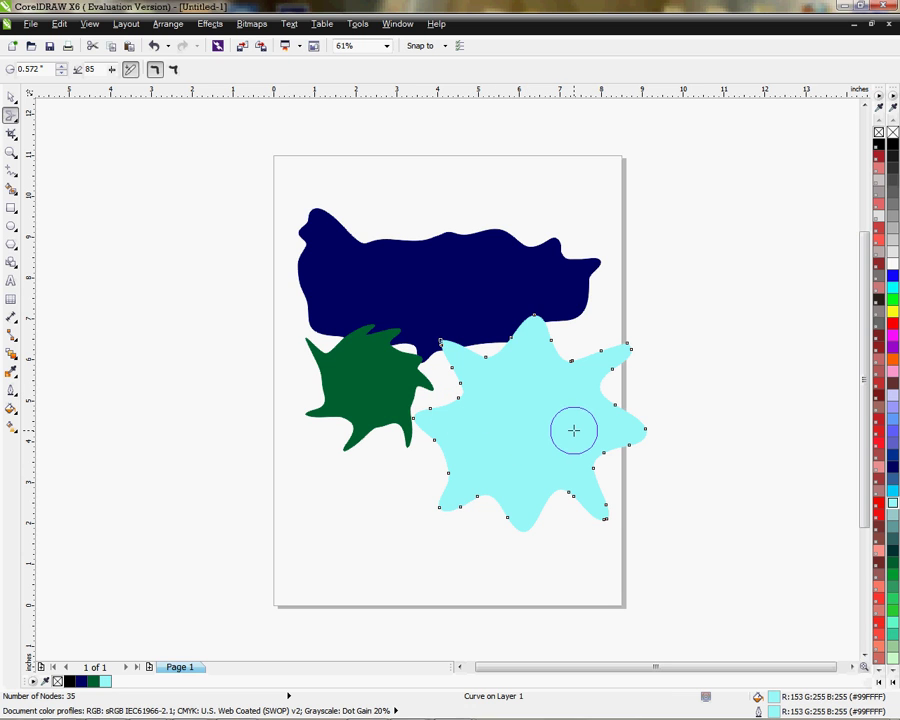
Drag the cyan star-blob up-left so it overlaps the green shape and navy blob.
click(10, 97)
drag(508, 426, 478, 410)
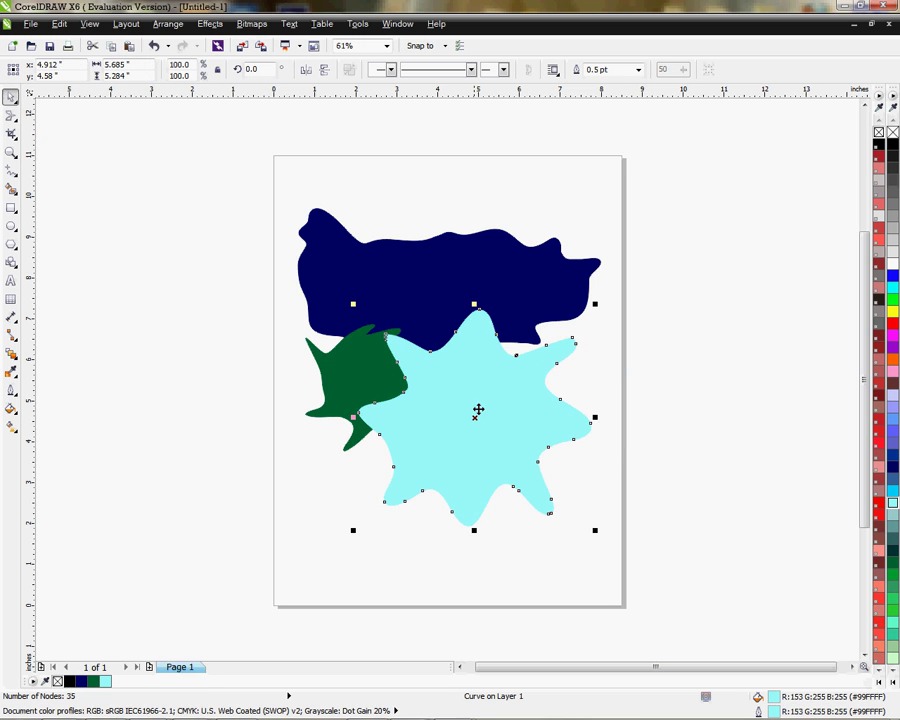